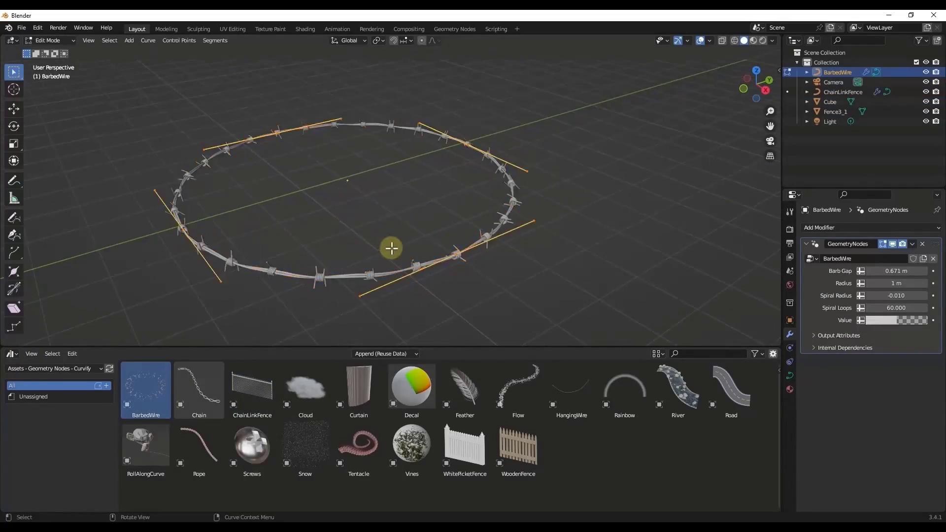
Reduce the Curvify Barb Gap from 0.671 m to 0.611 m.
left_click_drag(900, 271, 895, 270)
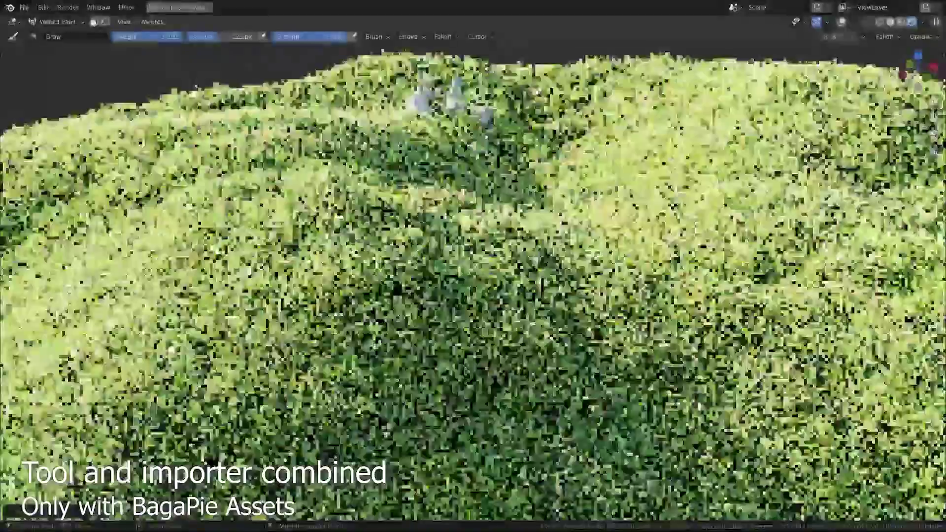
key("ctrl+Tab")
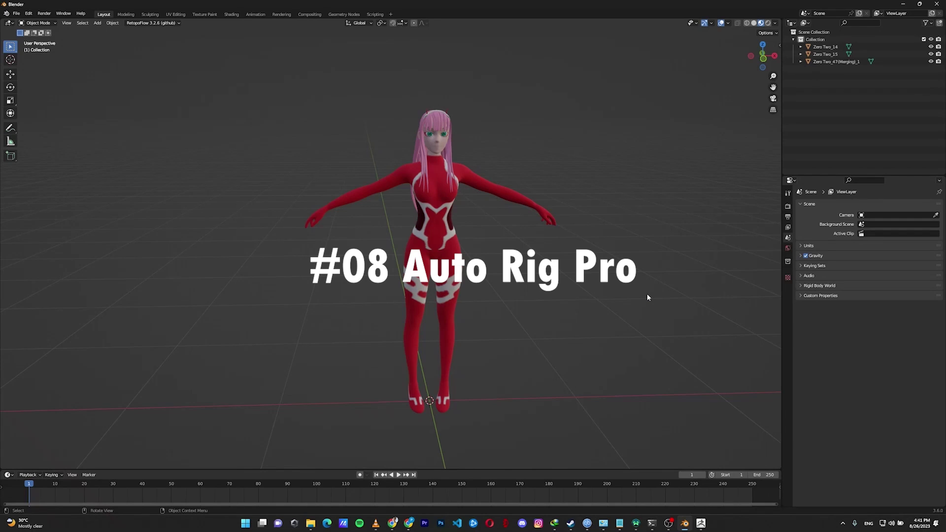
Search the Preferences add-ons list for 'auto' to find Auto-Rig Pro.
left_click(26, 15)
left_click(25, 107)
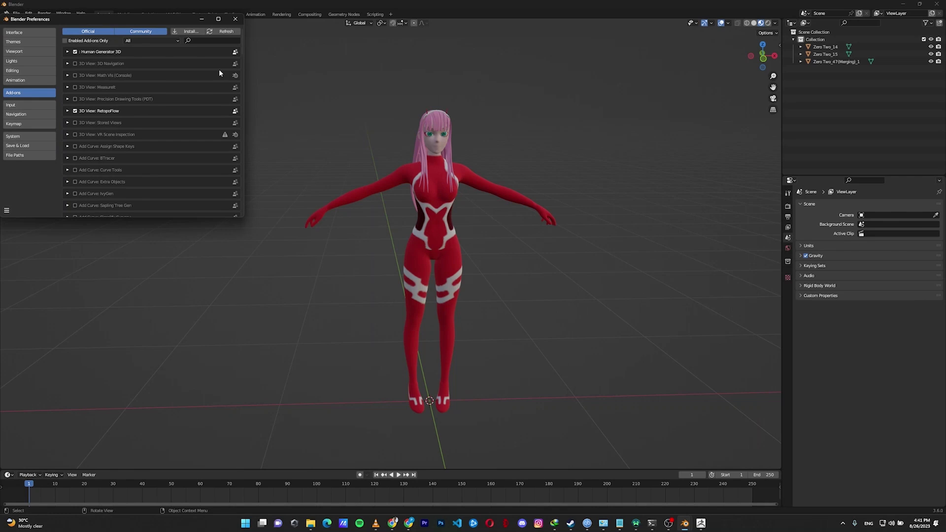
left_click(210, 39)
type("auto")
left_click(236, 19)
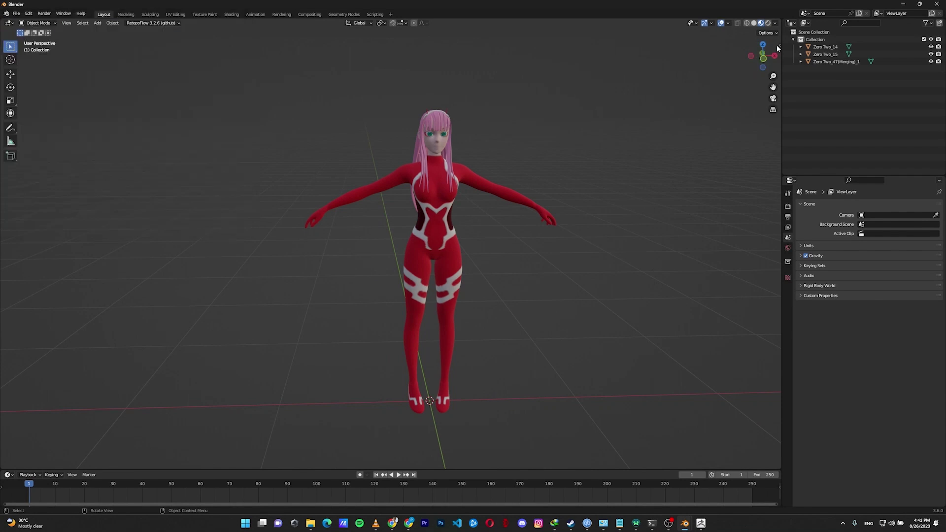
Select all objects and start Auto-Rig Pro Smart rigging from the side panel.
key("n")
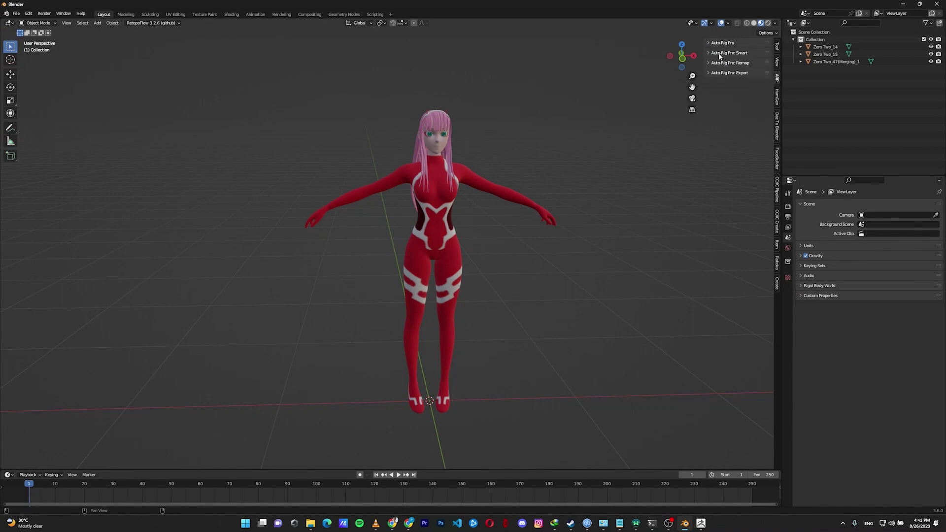
left_click(728, 53)
key("a")
left_click(732, 89)
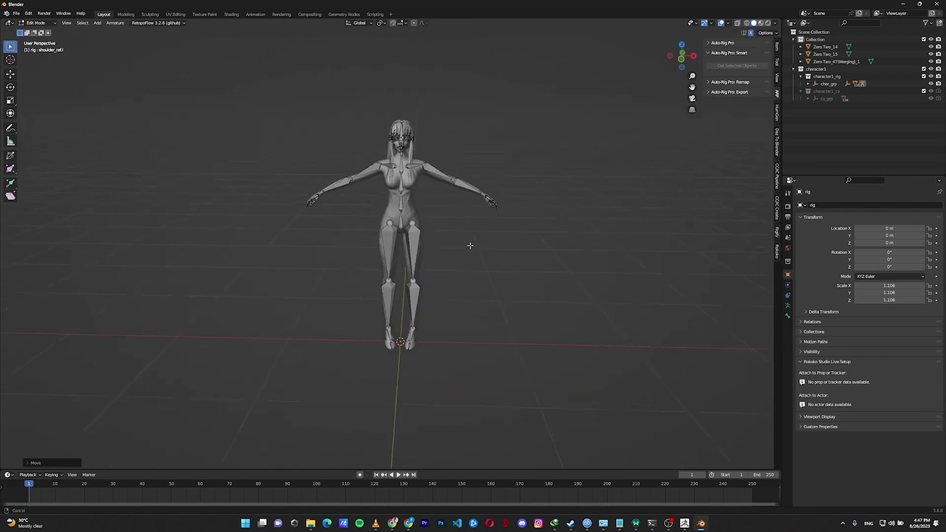
Bind the character meshes to the rig with Voxelized skinning in Auto-Rig Pro.
middle_click_drag(520, 169, 380, 261)
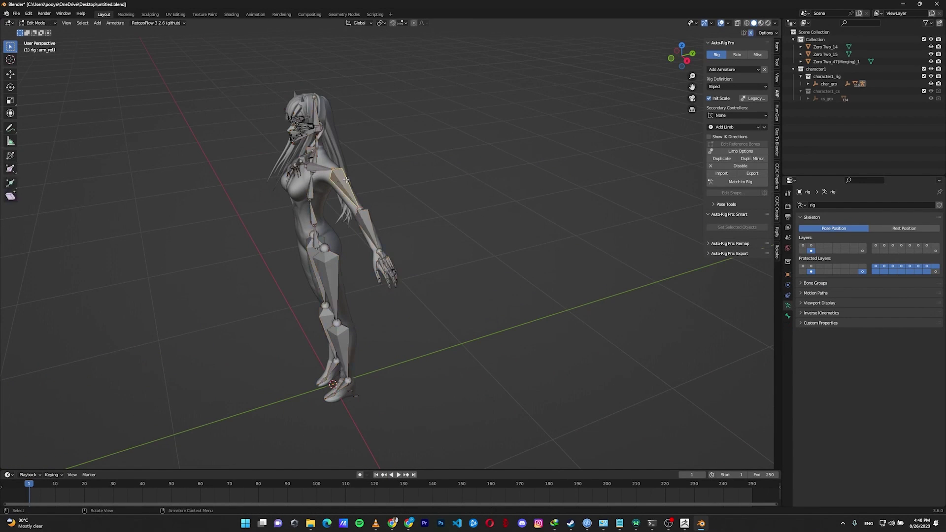
left_click(740, 151)
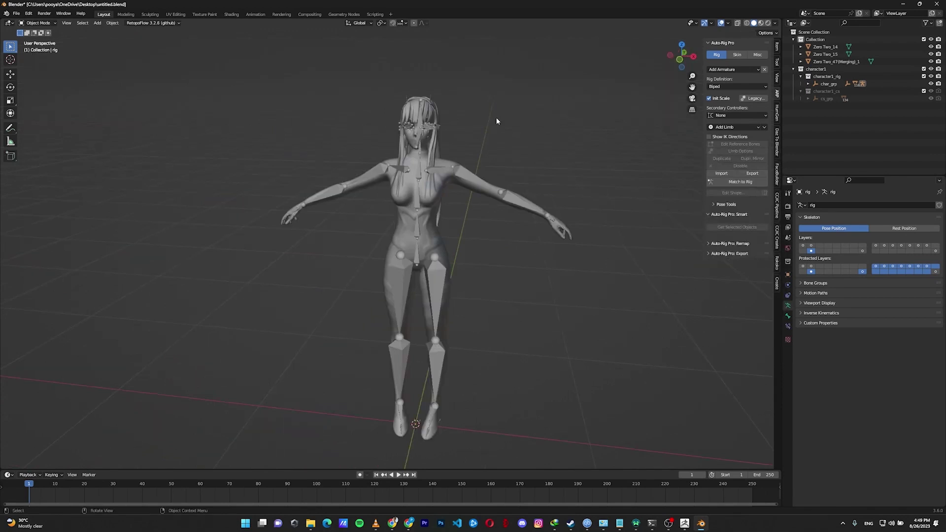
left_click(737, 55)
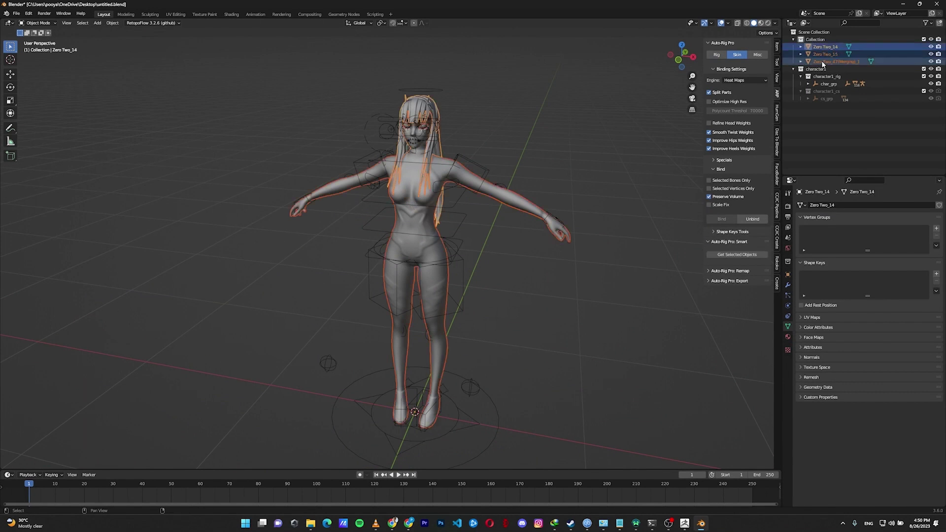
left_click(495, 163, "shift")
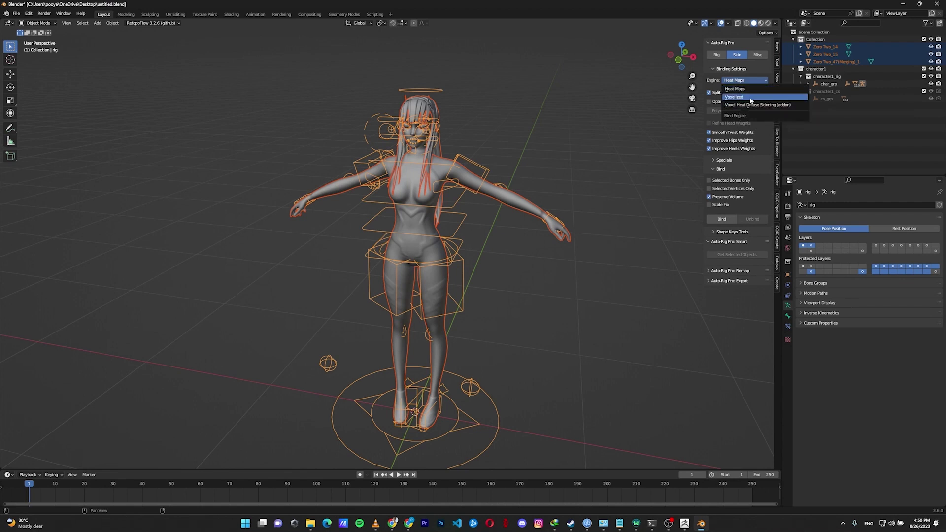
left_click(750, 97)
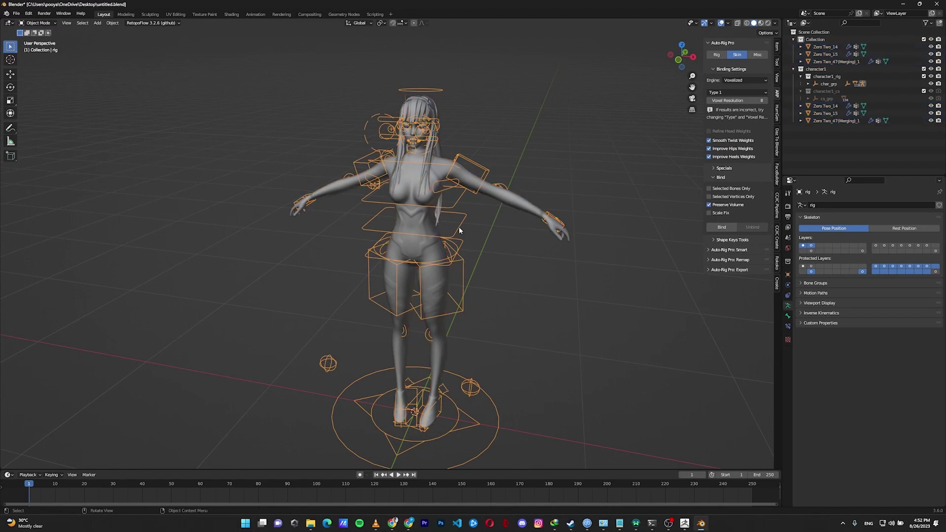
Enter Pose Mode and select a rig control on the character.
key("ctrl+Tab")
left_click(560, 226)
mouse_move(452, 374)
middle_mouse_down("shift")
mouse_move(492, 334)
mouse_move(474, 295)
middle_mouse_up("shift")
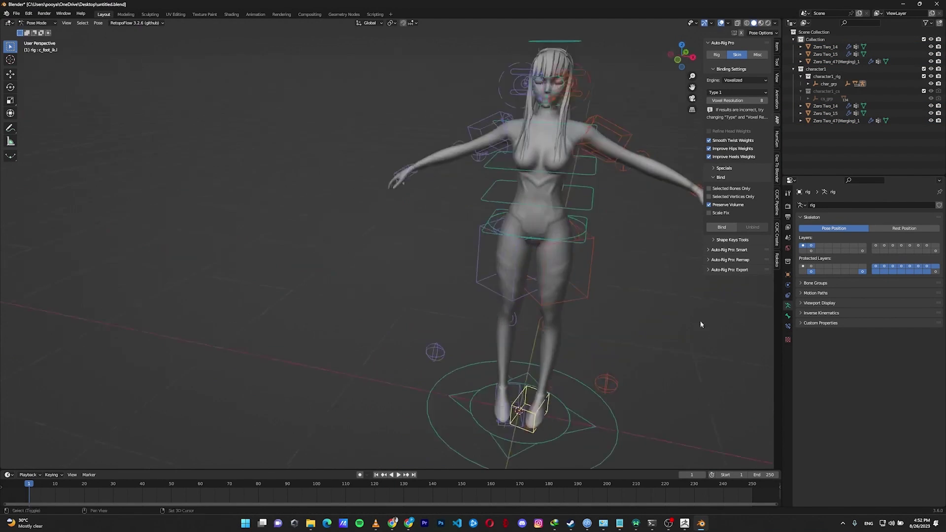
scroll(474, 296, "down", 3)
Select the root master control and lower the hips into a crouch.
left_click(453, 267)
key("g")
left_click(496, 355)
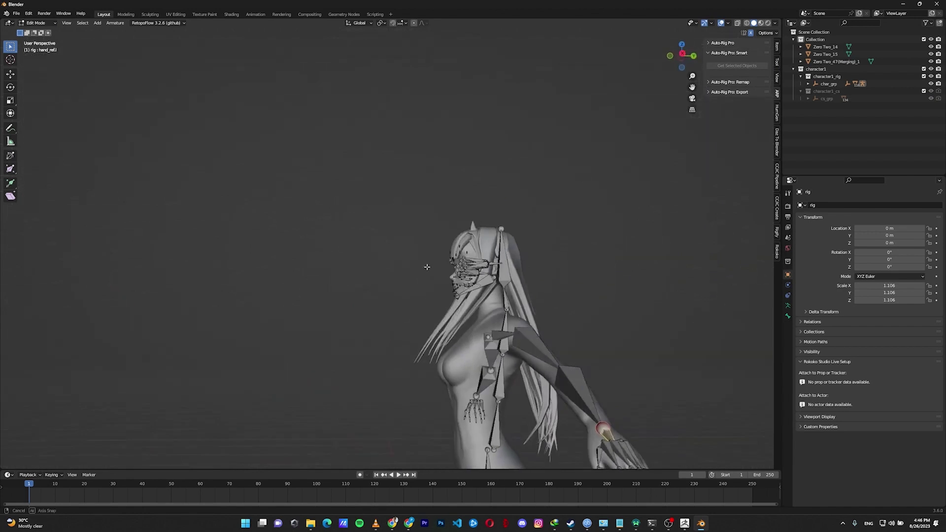
middle_click_drag(427, 267, 556, 243)
In the right-side view, select and start moving the shoulder reference bone.
key("KP_3")
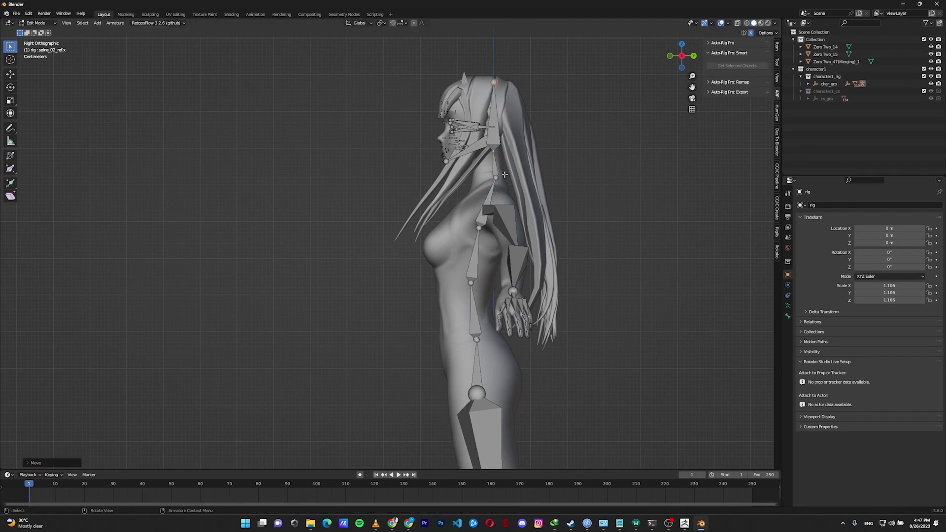
mouse_move(487, 189)
middle_mouse_down()
mouse_move(529, 294)
mouse_move(487, 222)
middle_mouse_up()
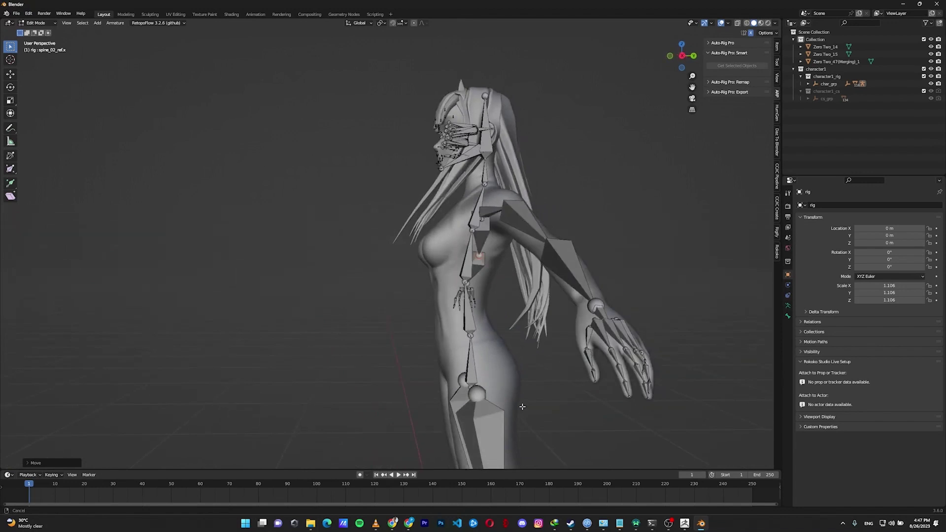
scroll(448, 120, "up", 5)
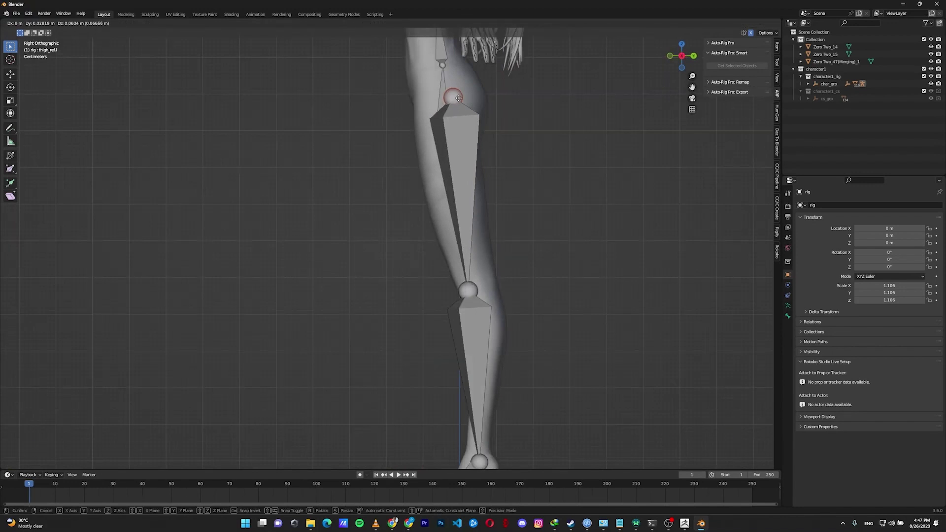
middle_click_drag(524, 333, 472, 258, "shift")
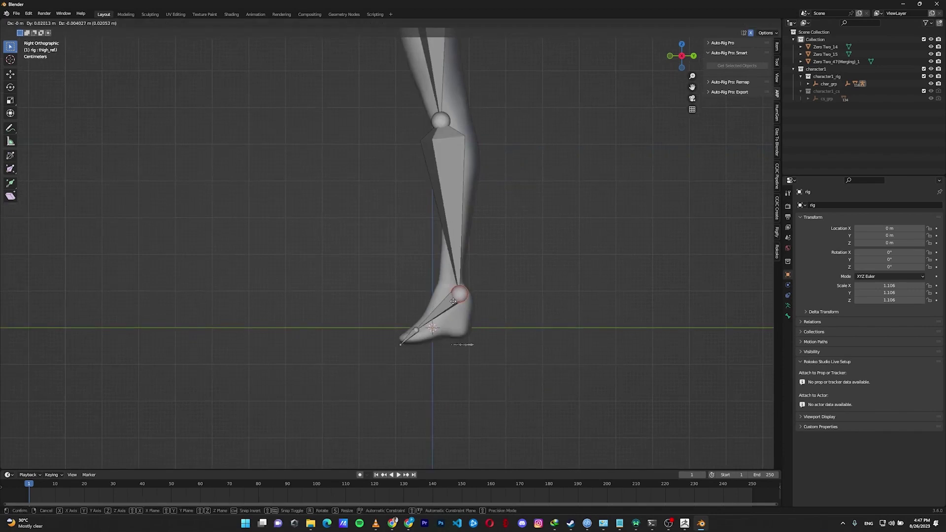
middle_click_drag(415, 337, 417, 517, "shift")
scroll(417, 296, "down", 2)
middle_click_drag(418, 296, 443, 222)
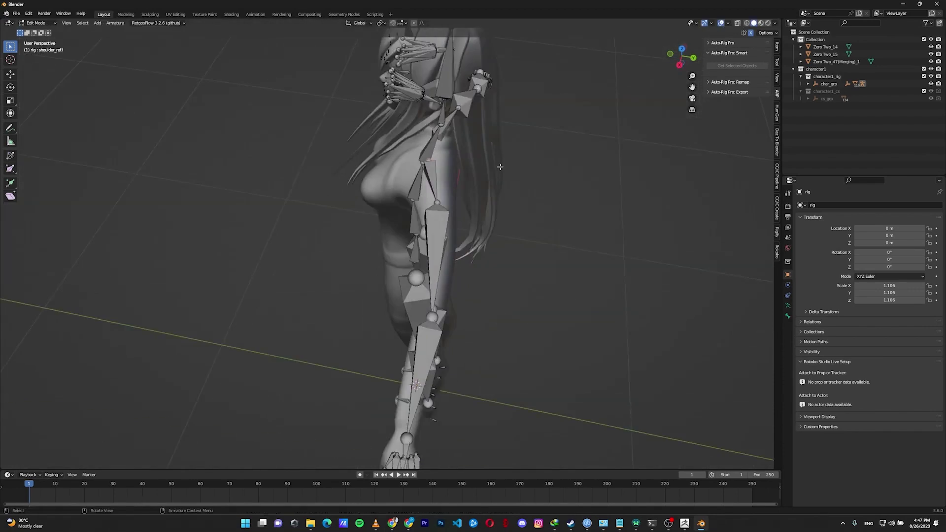
key("KP_3")
left_click(420, 145)
key("g")
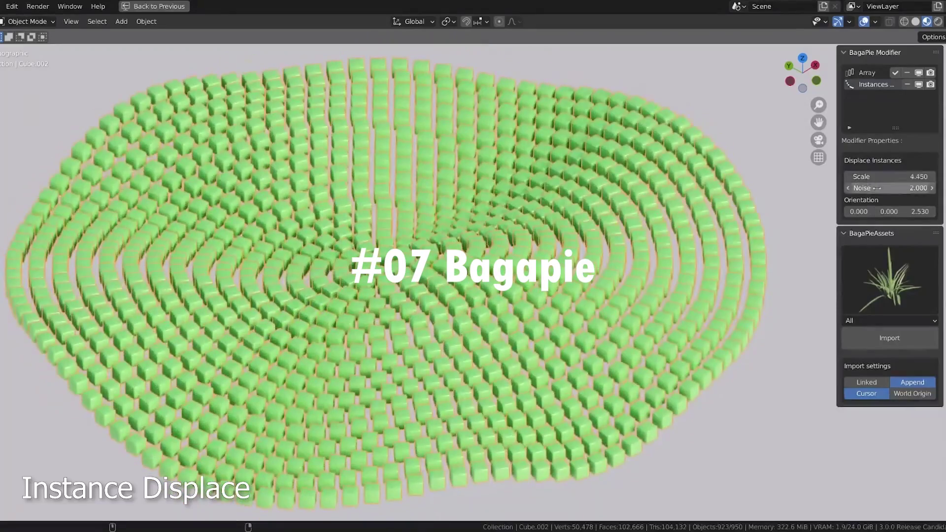
Raise the BagaPie Displace Noise to about 5.58 and render the scene.
left_click_drag(887, 188, 917, 188)
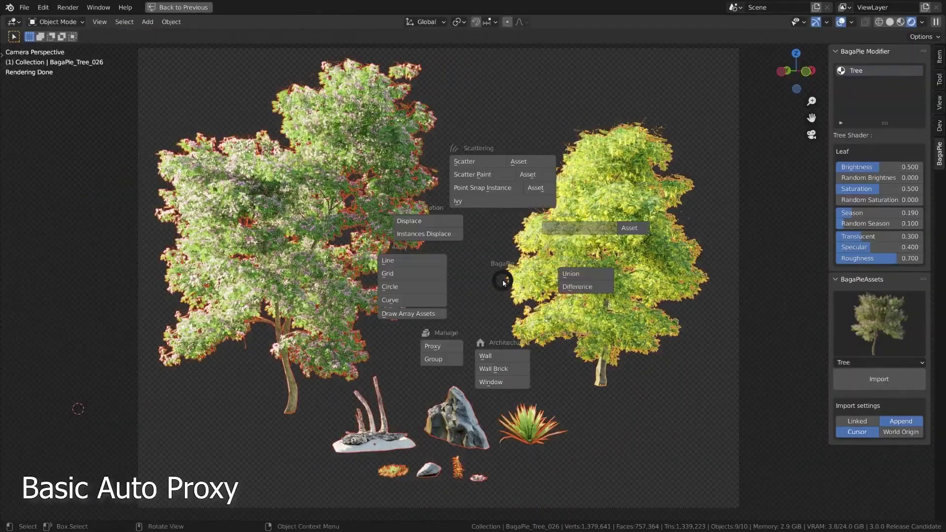
key("F12")
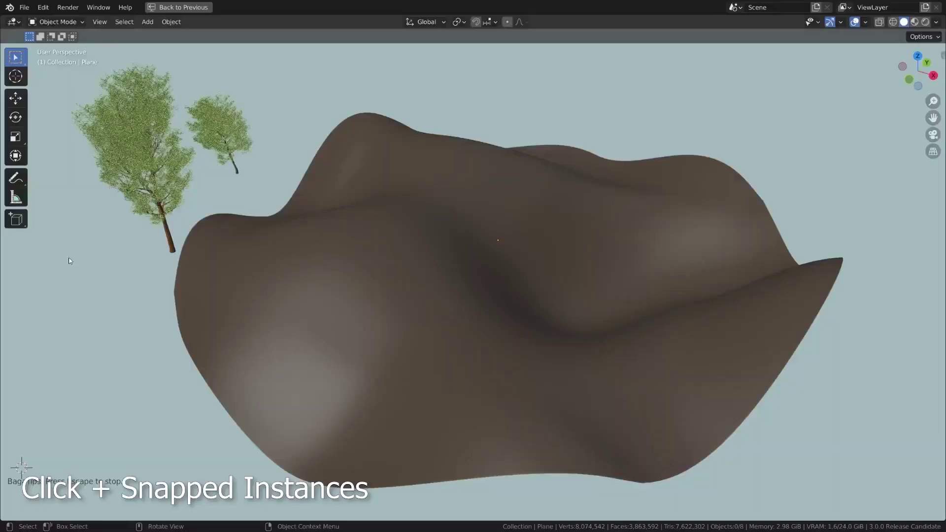
Place trees along the terrain ridge with BagaPie Point Snap Instance.
left_click(422, 294, "shift")
key("j")
left_click(405, 202)
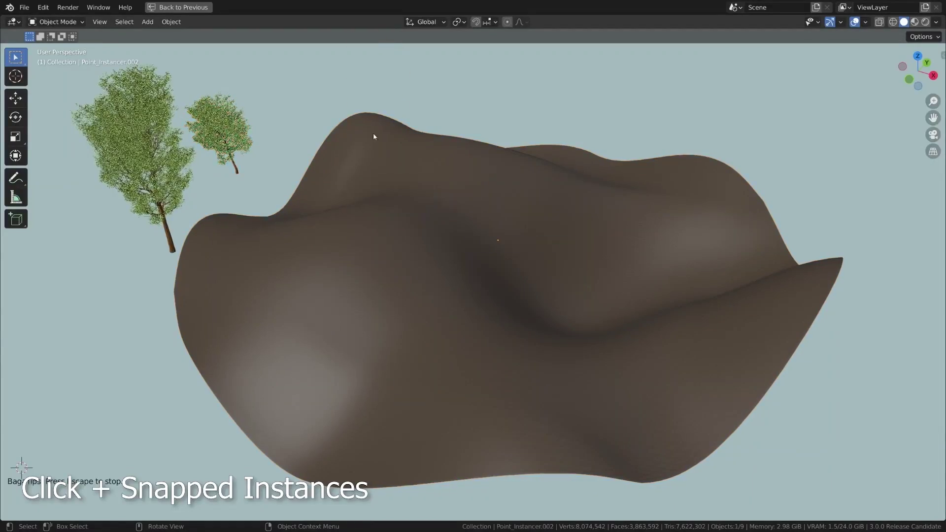
mouse_move(568, 164)
left_mouse_down()
mouse_move(667, 298)
mouse_move(309, 246)
left_mouse_up()
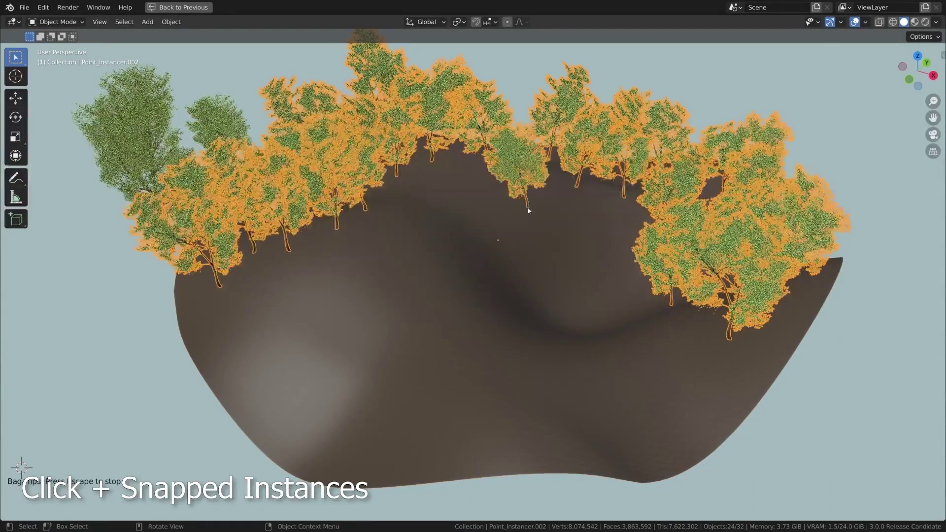
left_click(439, 321)
left_click(565, 329)
left_click(292, 381)
middle_click_drag(292, 381, 362, 303)
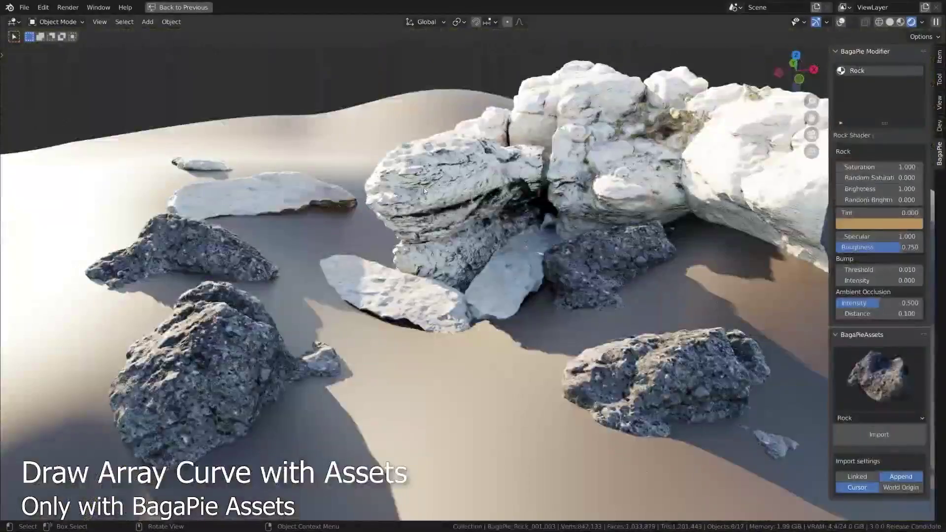
Draw Array Assets curves to spawn plants around the front, top, right and central rocks.
left_click(217, 231)
left_click_drag(245, 443, 295, 340)
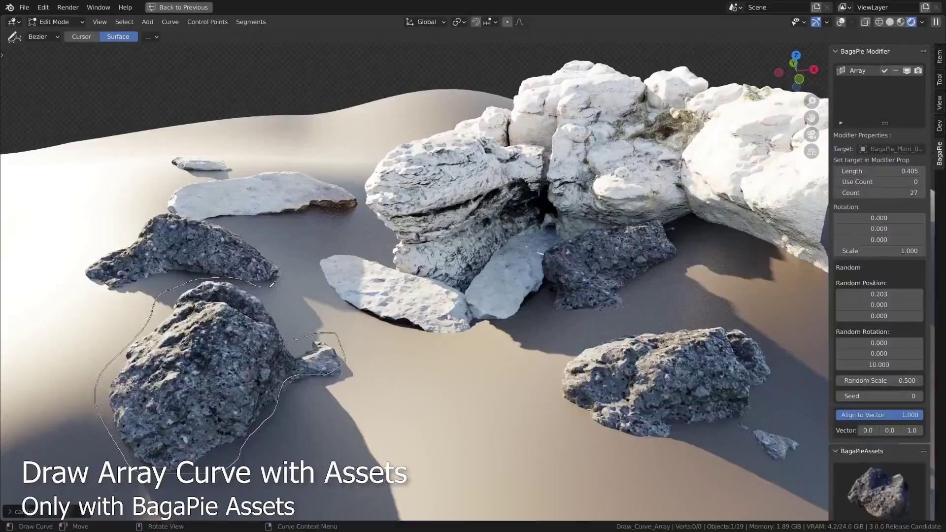
left_click_drag(272, 283, 272, 284)
left_click_drag(577, 148, 687, 82)
left_click_drag(691, 222, 774, 250)
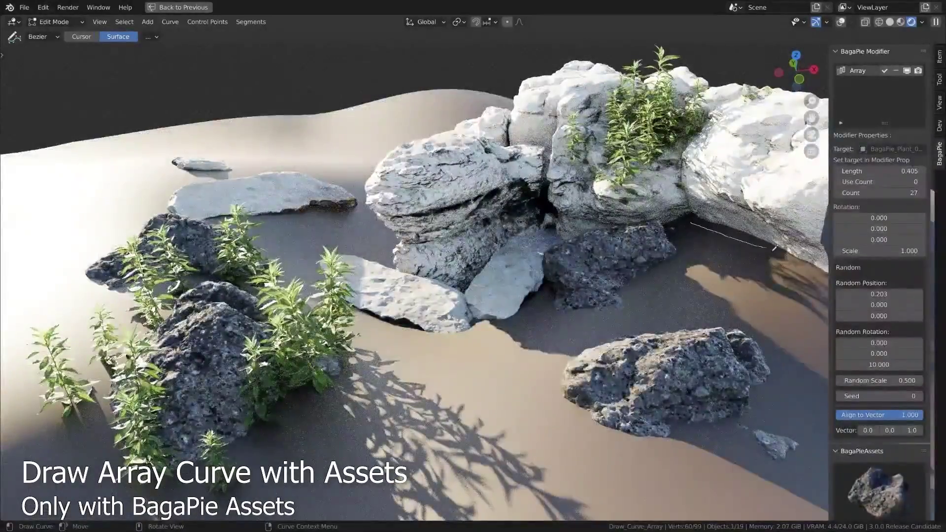
left_click_drag(765, 415, 806, 355)
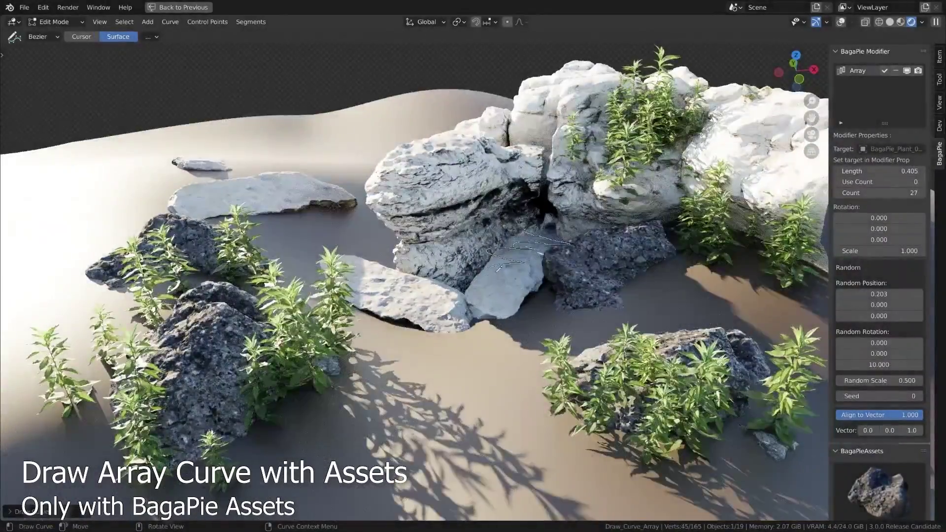
left_click_drag(500, 267, 499, 267)
left_click_drag(323, 227, 348, 229)
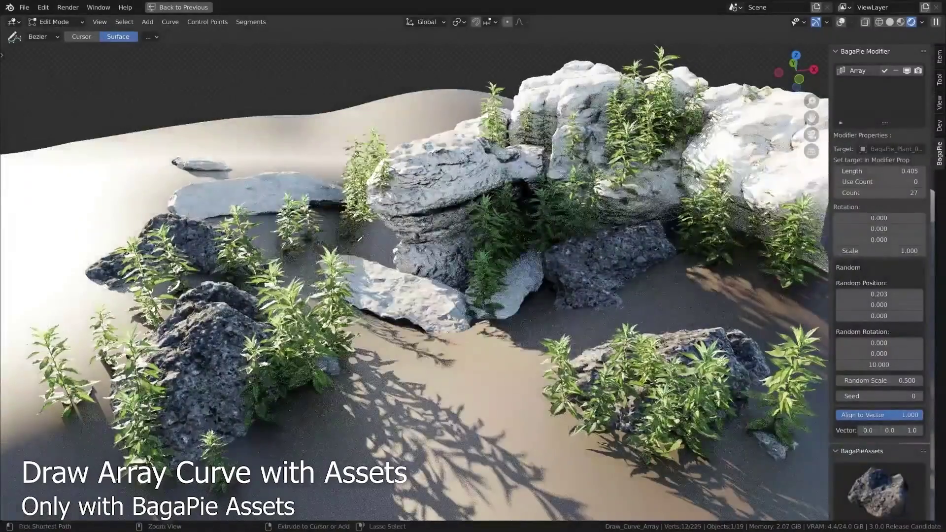
left_click_drag(384, 347, 532, 384)
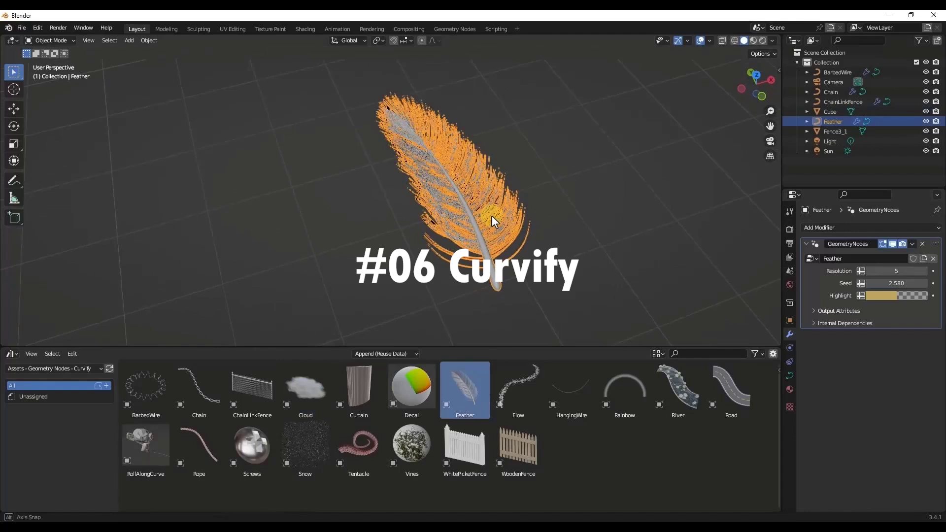
Enlarge the feather, set its resolution to 10, and move it left.
key("g")
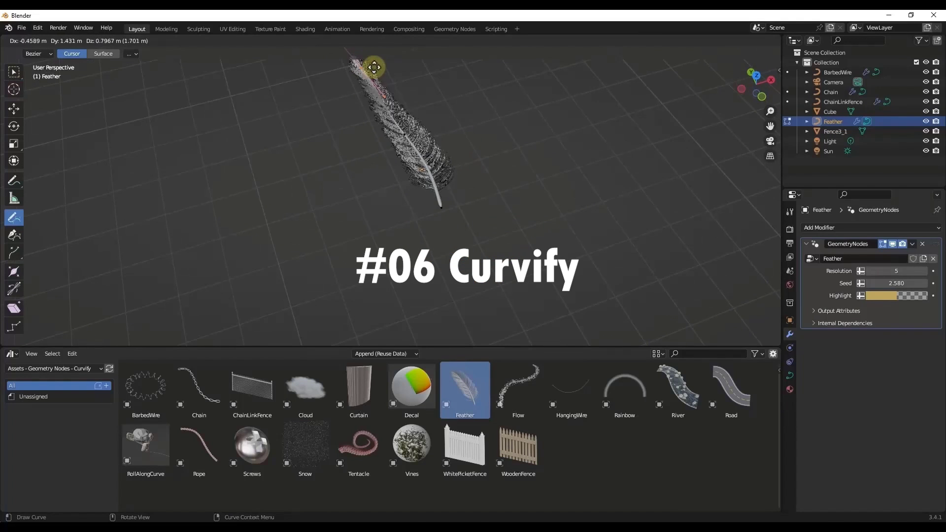
left_click(431, 95)
key("s")
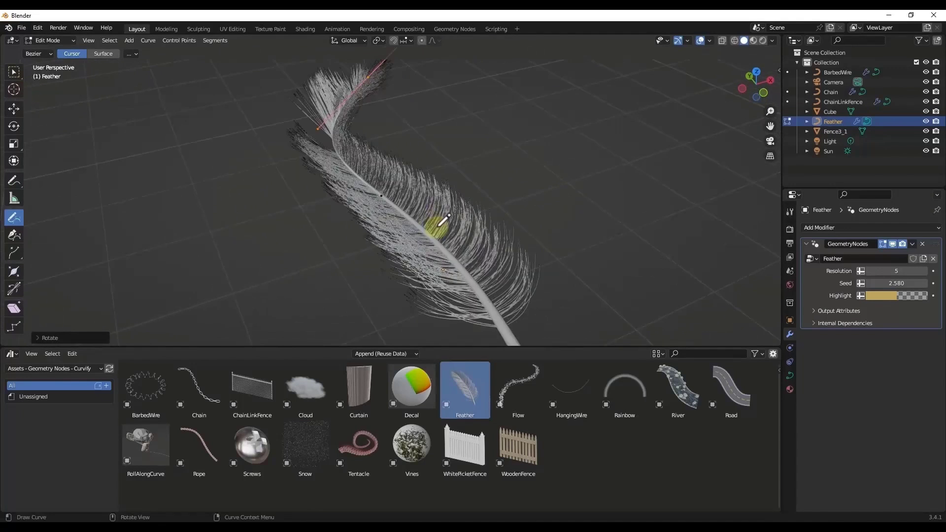
left_click(433, 222)
mouse_move(863, 271)
left_mouse_down()
mouse_move(907, 283)
mouse_move(889, 284)
left_mouse_up()
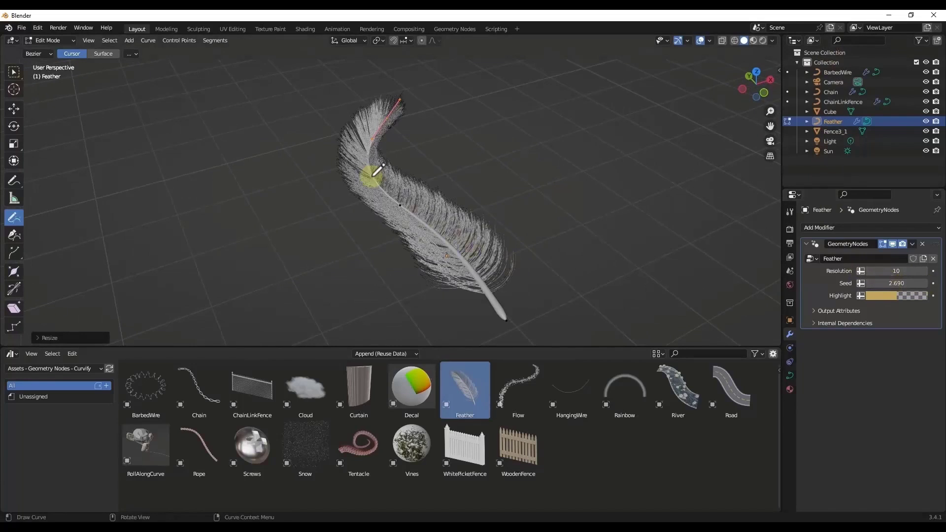
key("Tab")
key("g")
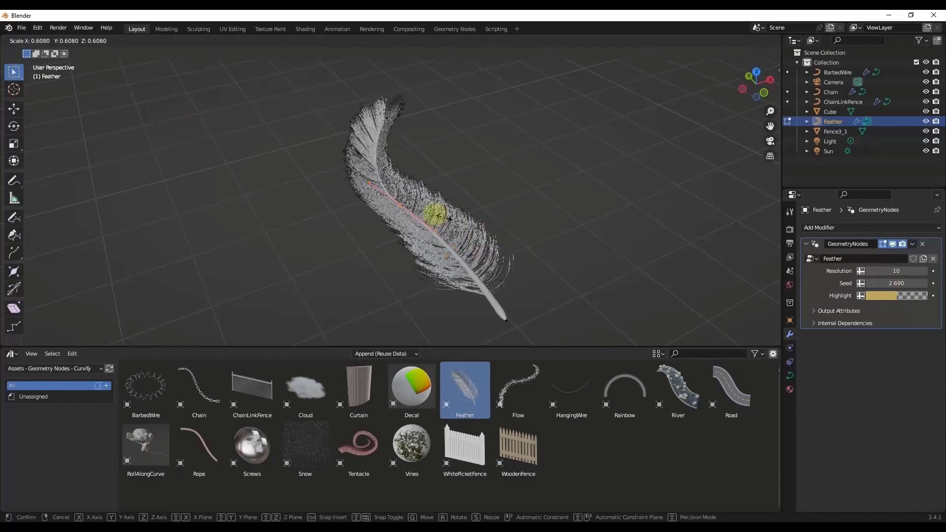
left_click(245, 196)
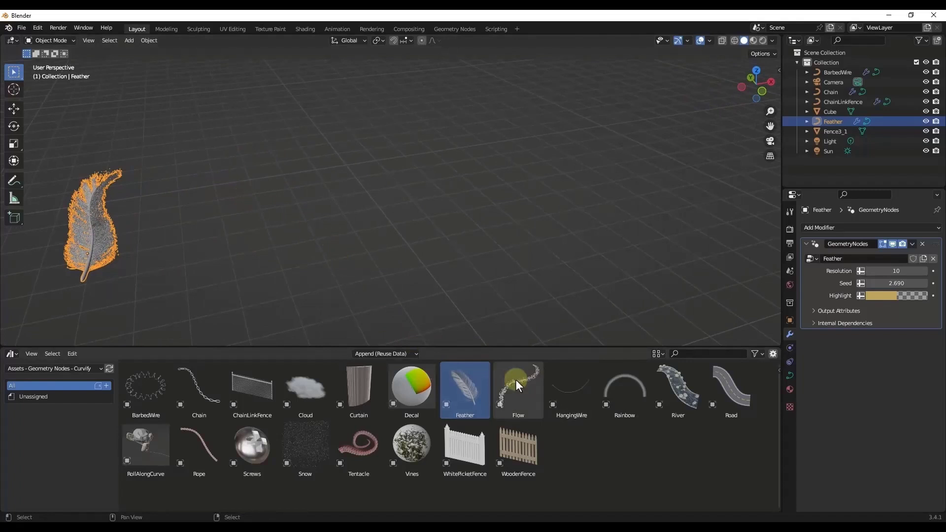
Add the Flow asset to the scene and play its animation in the timeline.
left_click_drag(411, 187, 414, 185)
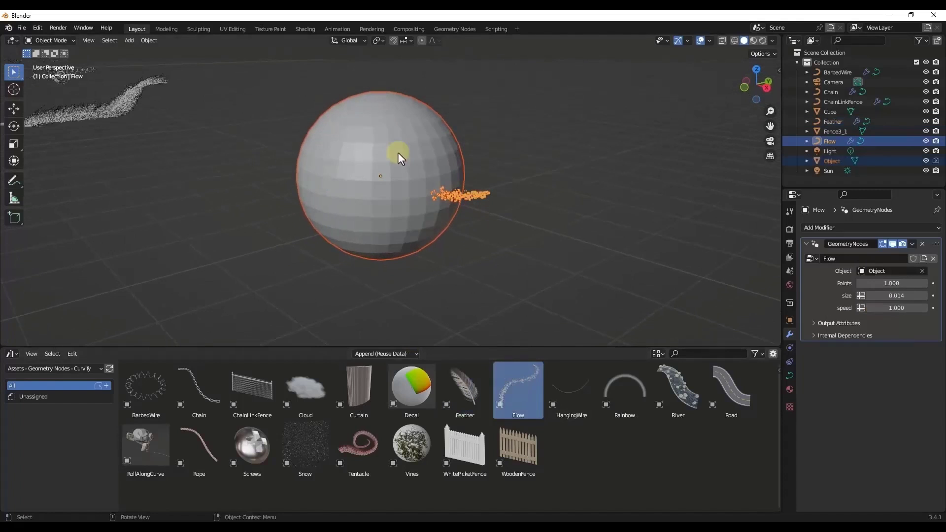
left_click(31, 354)
left_click(139, 392)
left_click(400, 355)
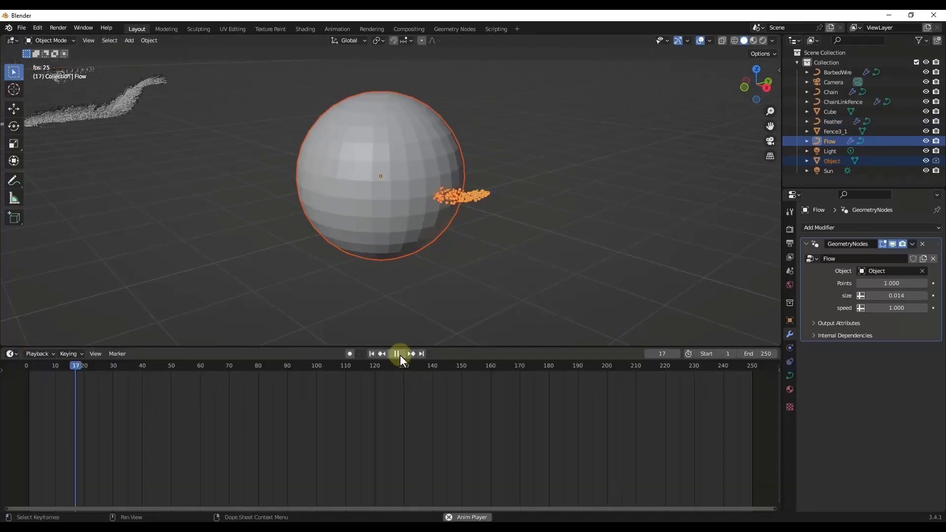
scroll(429, 196, "up", 5)
scroll(377, 224, "down", 5)
key("Escape")
Reposition and resize the Flow path, then use fewer, bigger particles.
key("g")
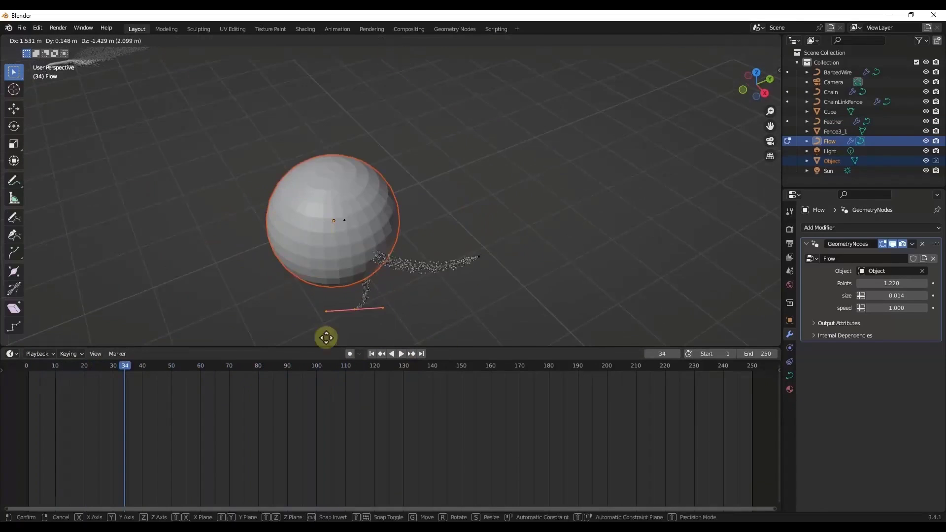
left_click(428, 243)
mouse_move(428, 244)
middle_mouse_down()
mouse_move(328, 174)
mouse_move(463, 201)
middle_mouse_up()
scroll(424, 258, "up", 3)
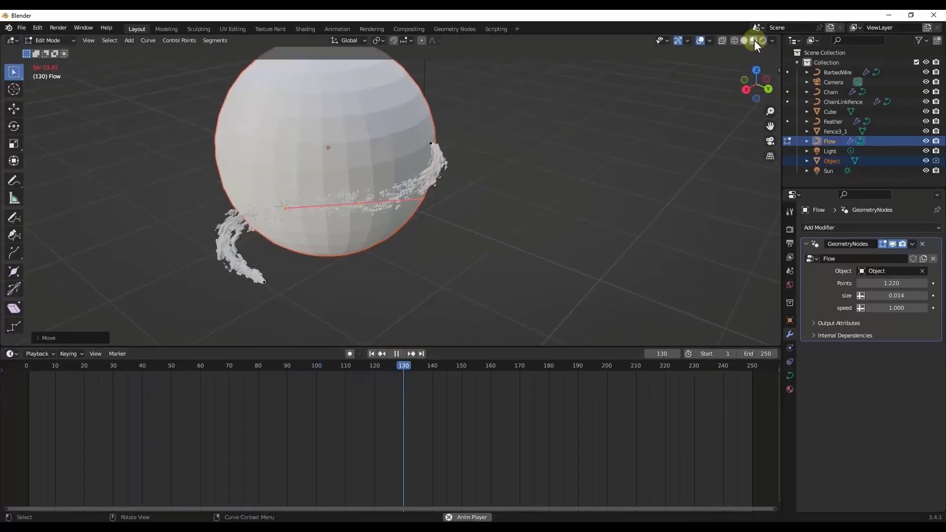
middle_click_drag(742, 46, 460, 165)
key("g")
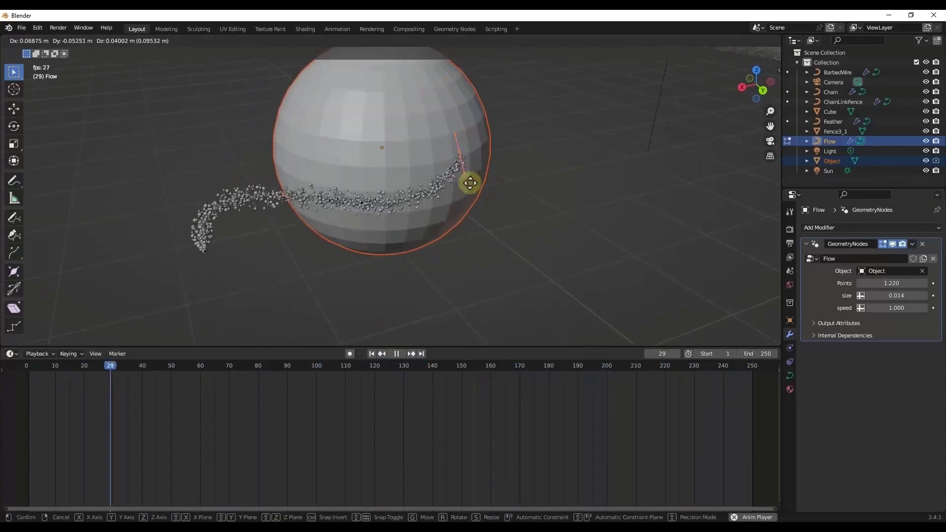
key("s")
left_click(483, 148)
middle_click_drag(395, 205, 369, 214)
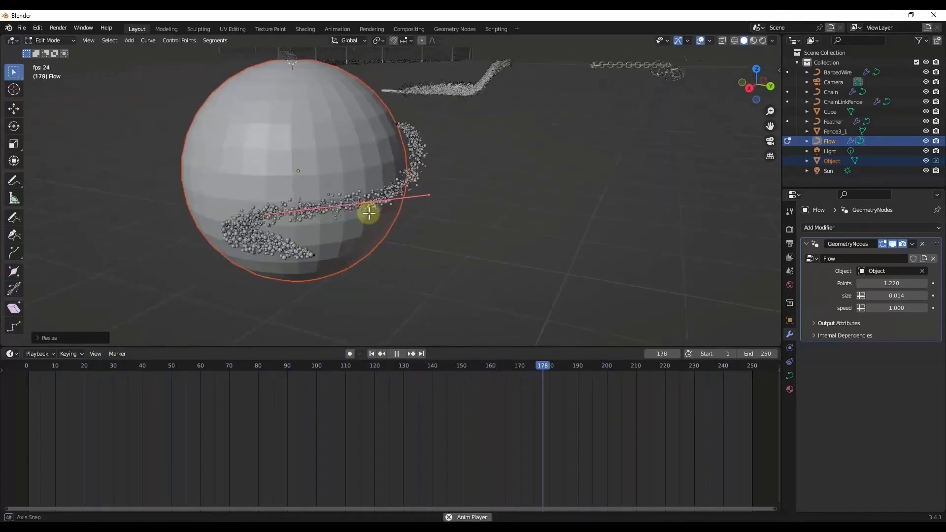
scroll(370, 213, "up", 2)
left_click_drag(903, 283, 843, 283)
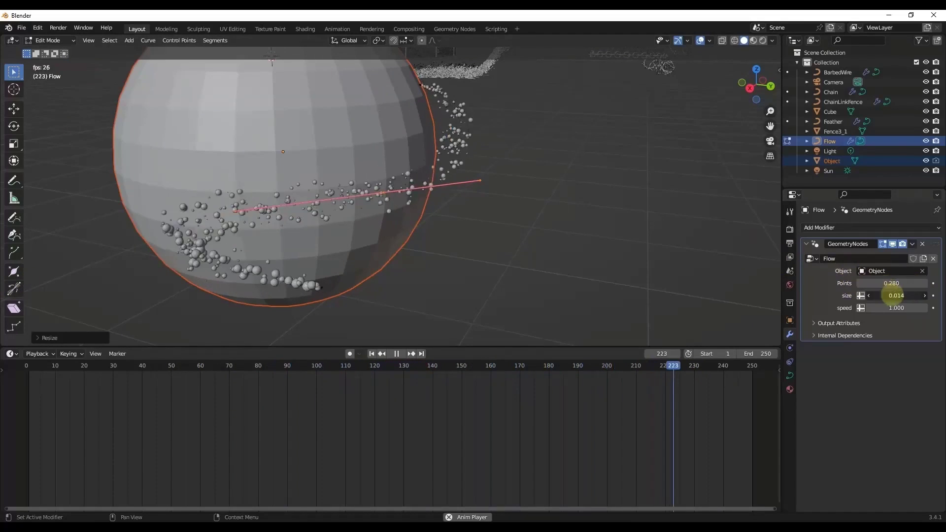
left_click_drag(893, 294, 896, 294)
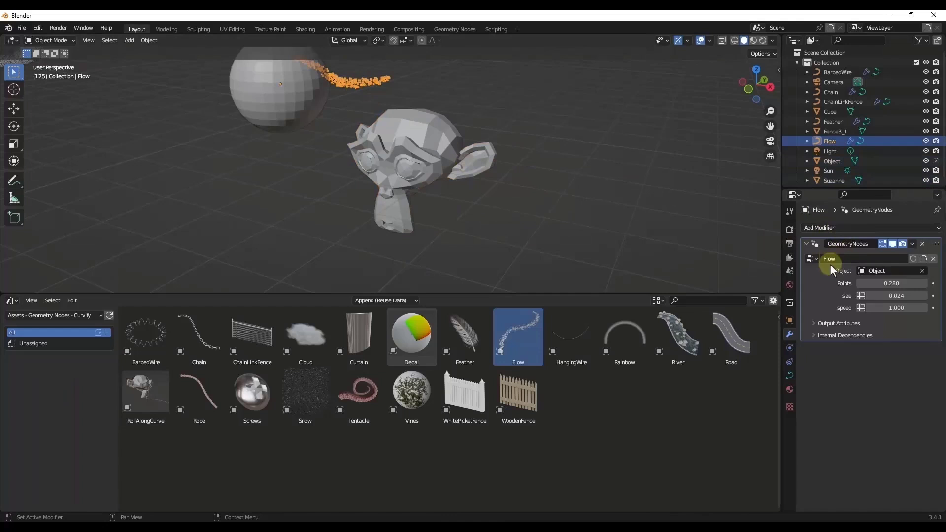
Set the Flow particle Object to Suzanne and raise the particle size to 0.034.
left_click(877, 271)
left_click(874, 375)
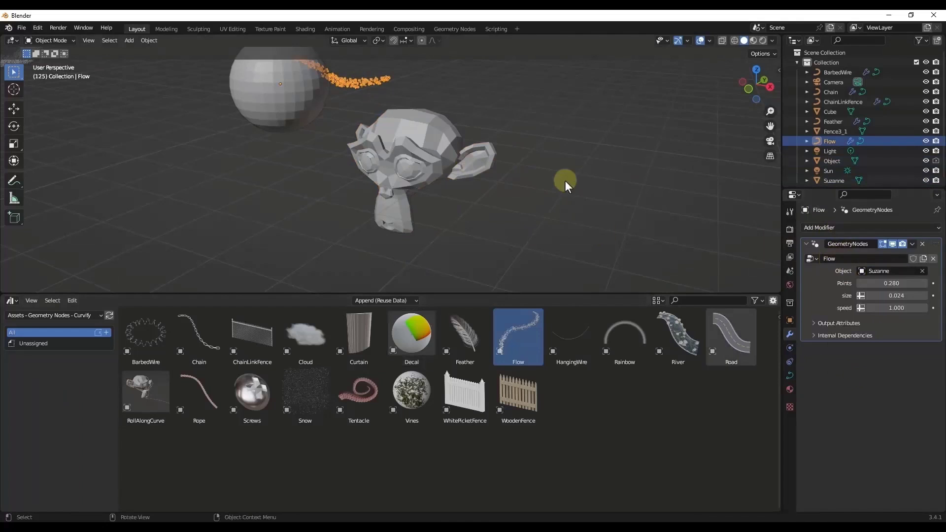
mouse_move(565, 181)
middle_mouse_down()
mouse_move(457, 165)
mouse_move(304, 75)
mouse_move(341, 186)
middle_mouse_up()
scroll(340, 186, "up", 3)
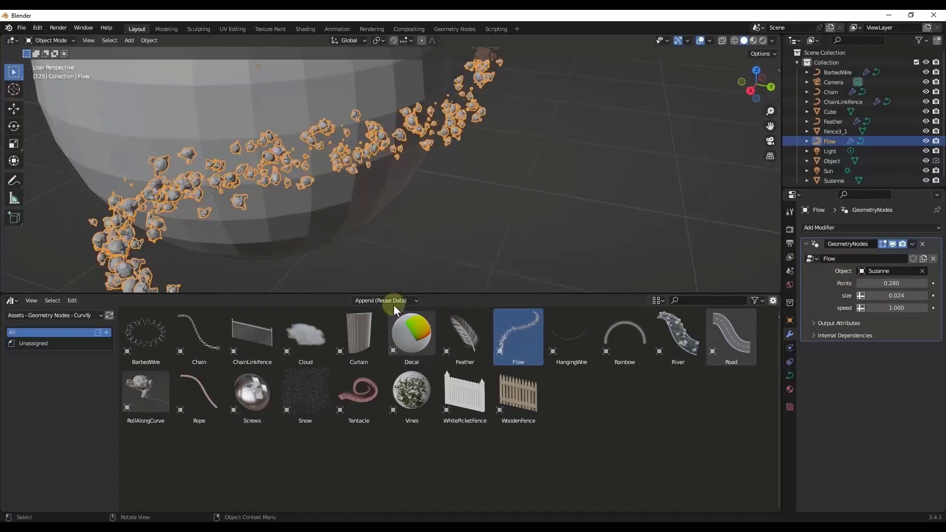
left_click_drag(173, 293, 173, 390)
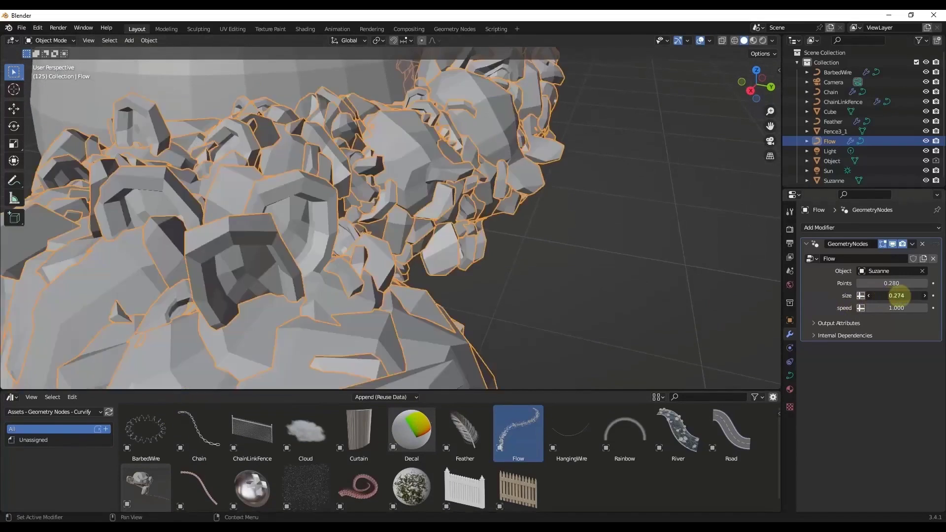
left_click_drag(887, 295, 895, 296)
left_click(11, 397)
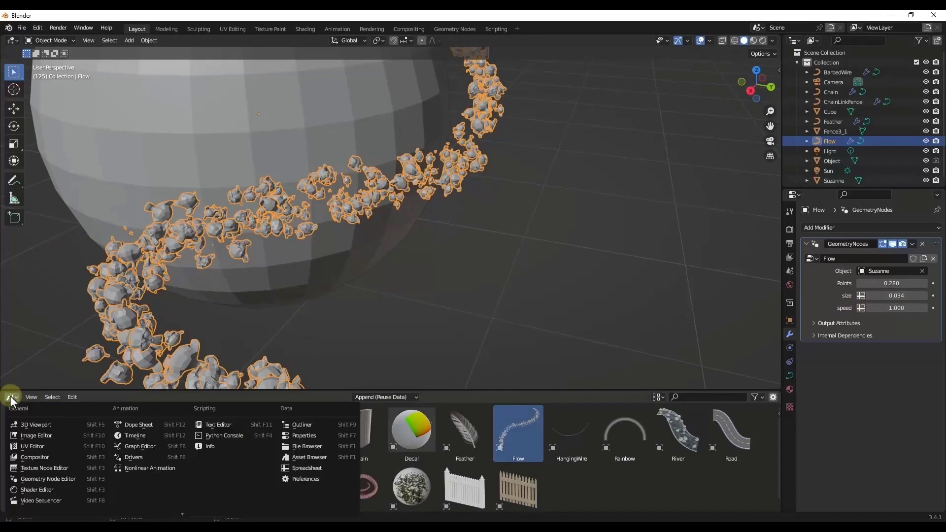
left_click(140, 416)
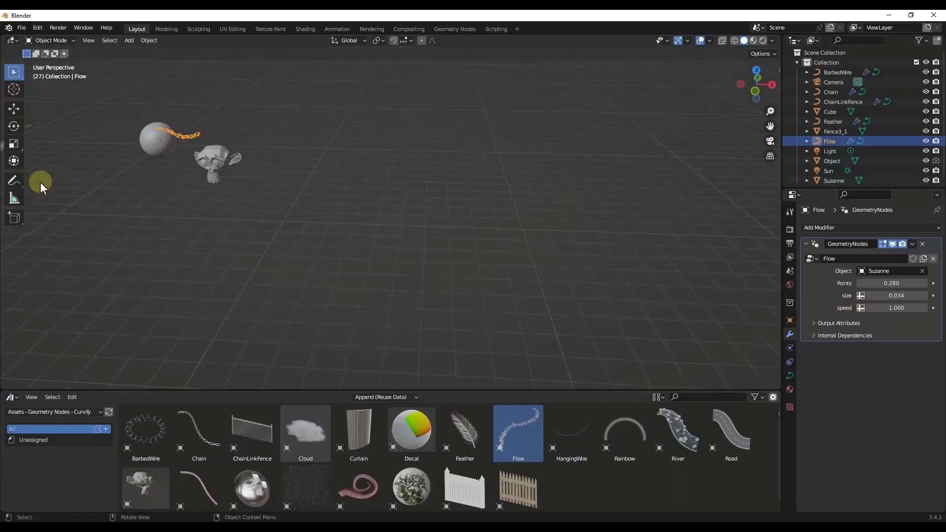
Add the River asset, view it in Material Preview, and widen it to about 2.08.
left_click(692, 442)
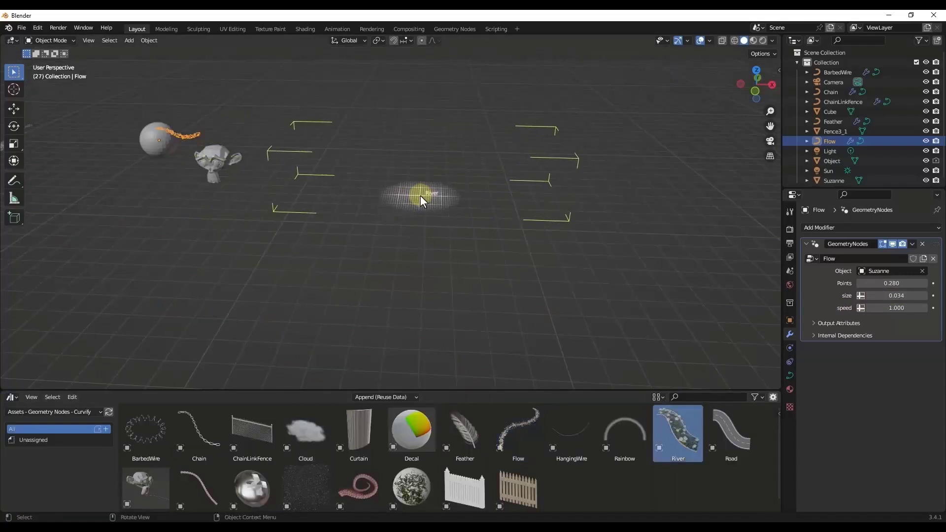
left_click_drag(421, 195, 420, 196)
scroll(515, 178, "up", 3)
scroll(430, 173, "up", 3)
left_click(752, 41)
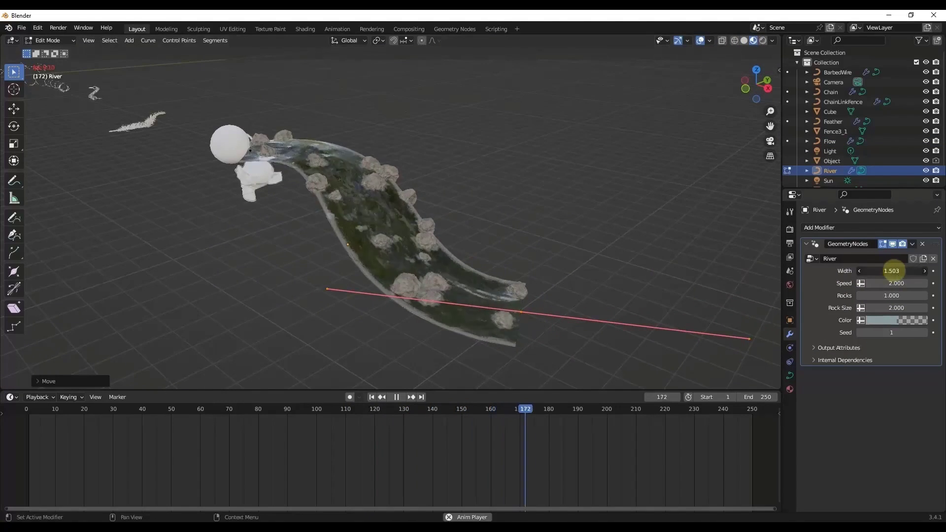
mouse_move(893, 271)
left_mouse_down()
mouse_move(902, 271)
mouse_move(879, 285)
mouse_move(891, 295)
mouse_move(883, 308)
left_mouse_up()
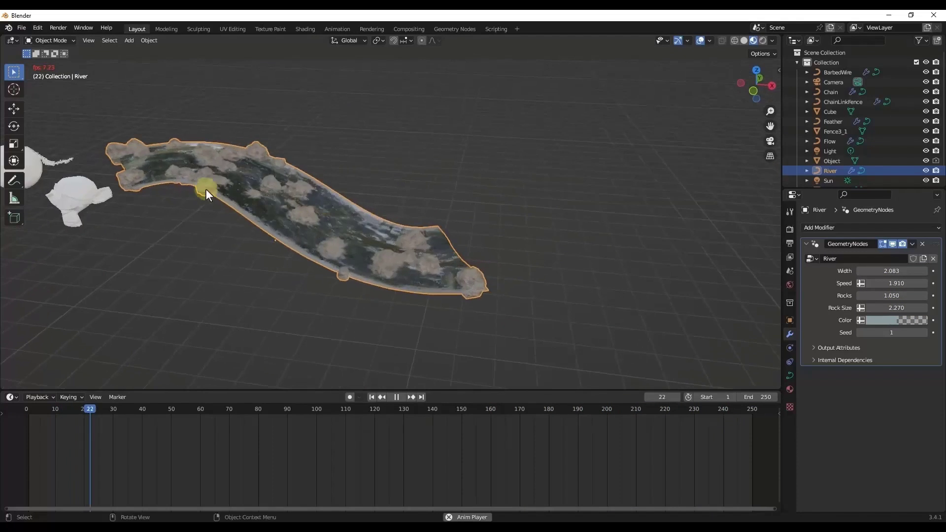
scroll(222, 191, "up", 3)
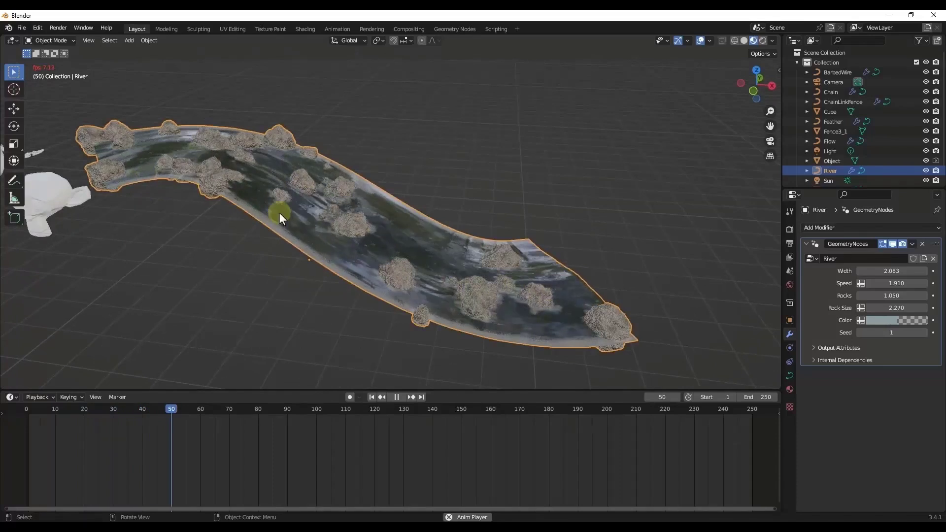
middle_click_drag(278, 212, 296, 215)
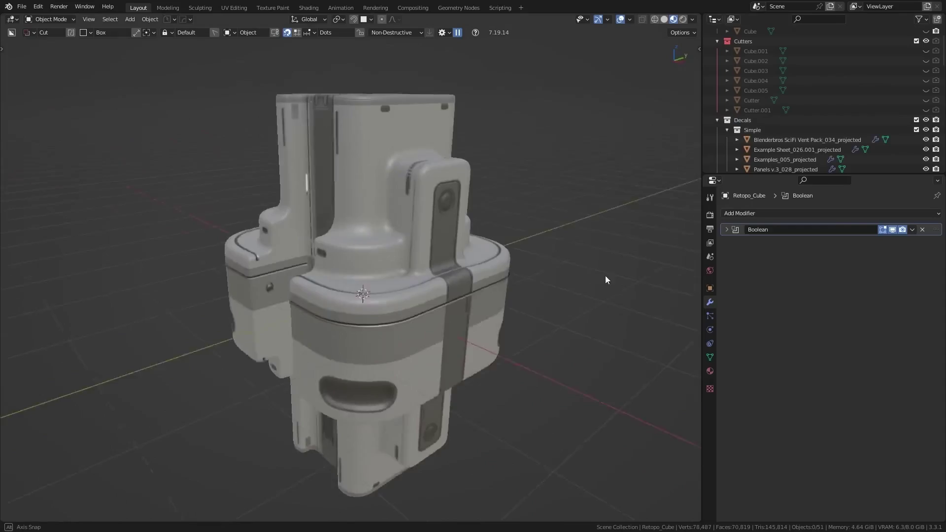
Return the hard-surface model to Object Mode and save the blend file.
middle_click_drag(605, 280, 651, 263)
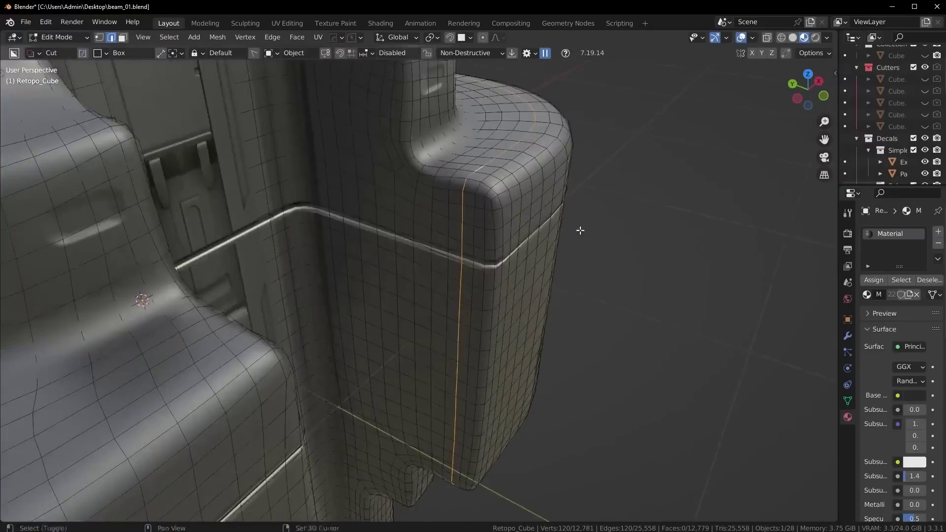
mouse_move(579, 286)
middle_mouse_down()
mouse_move(509, 291)
mouse_move(614, 316)
mouse_move(476, 318)
mouse_move(507, 298)
mouse_move(485, 269)
mouse_move(489, 282)
mouse_move(608, 255)
mouse_move(534, 284)
middle_mouse_up()
key("Tab")
left_click(489, 171)
scroll(686, 270, "down", 5)
key("ctrl+s")
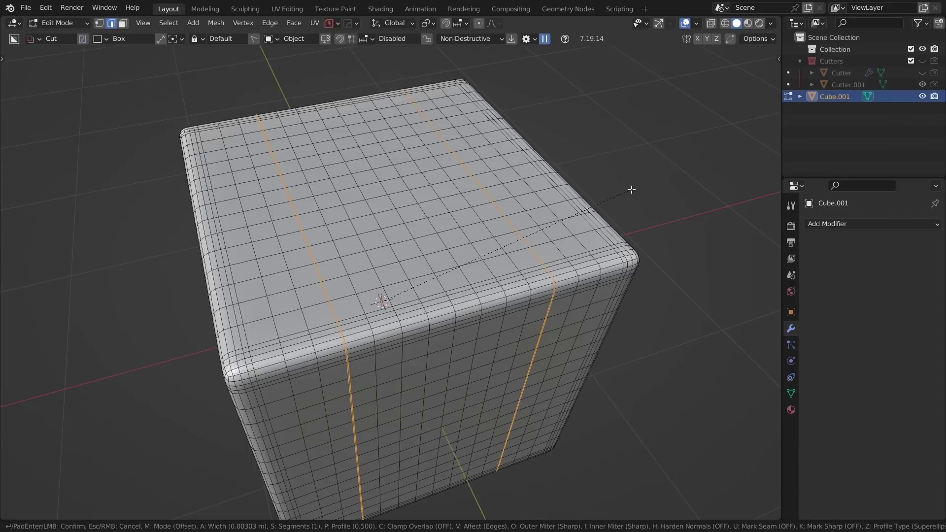
Confirm the cube bevel and cut a recessed Hard Ops panel groove into its face.
left_click(629, 189)
key("q")
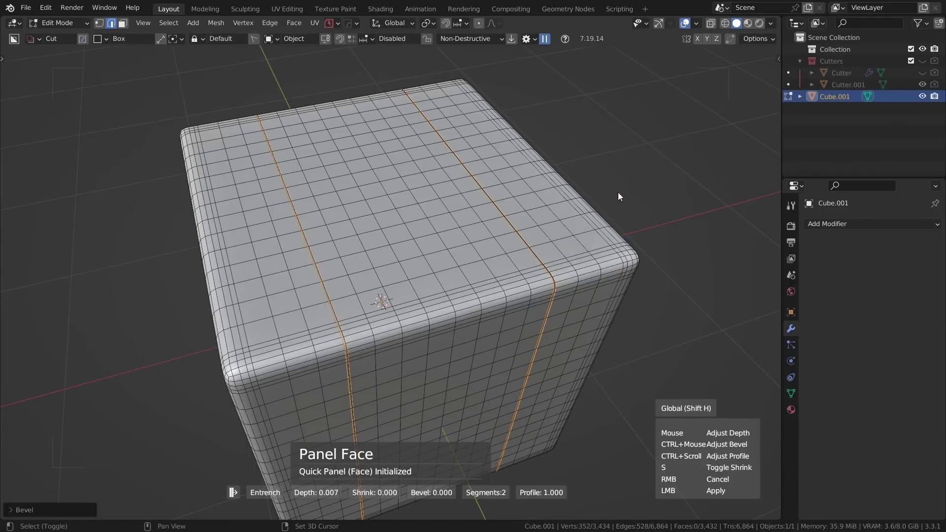
left_click(618, 193)
key("Tab")
mouse_move(649, 218)
middle_mouse_down()
mouse_move(467, 225)
mouse_move(497, 184)
mouse_move(284, 237)
middle_mouse_up()
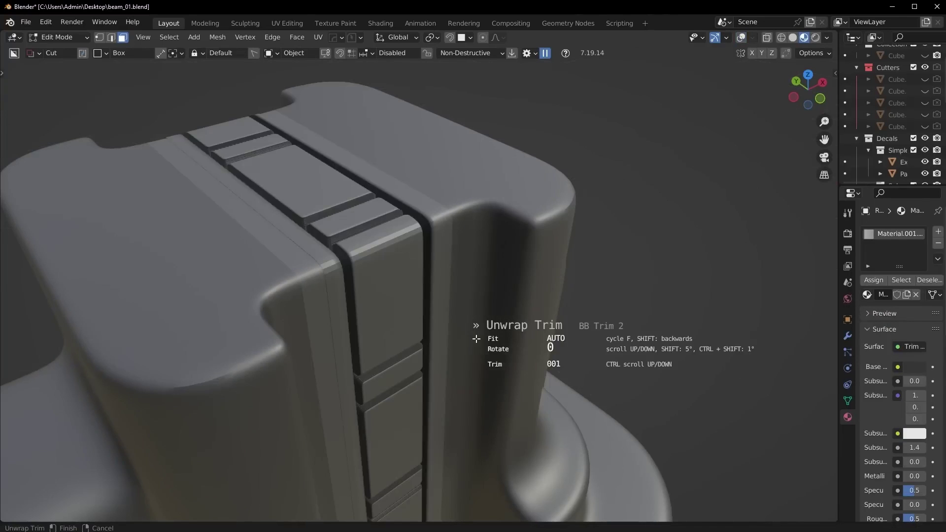
scroll(510, 327, "down", 2)
scroll(517, 327, "down", 2)
Finish the trim unwrap and draw a five-corner angular cut on the plate's upper right.
left_click(529, 333)
scroll(535, 335, "down", 5)
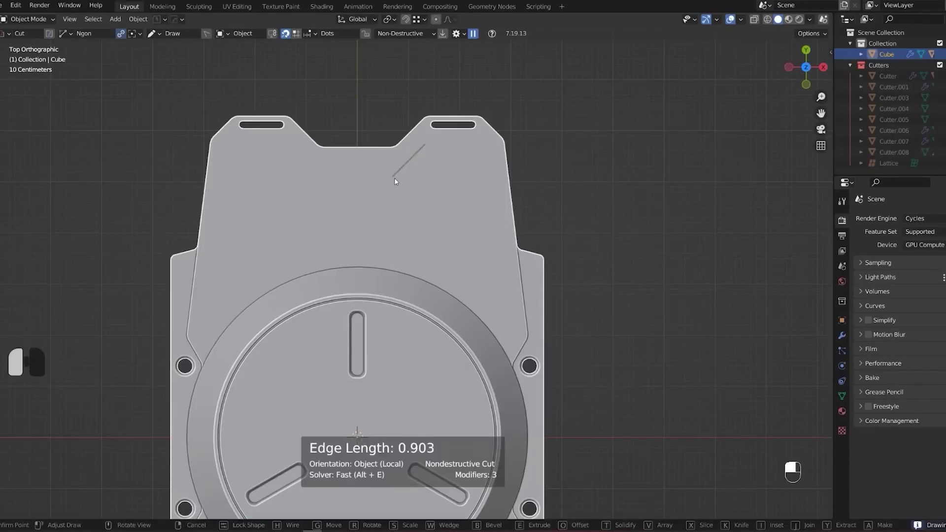
left_click(394, 178)
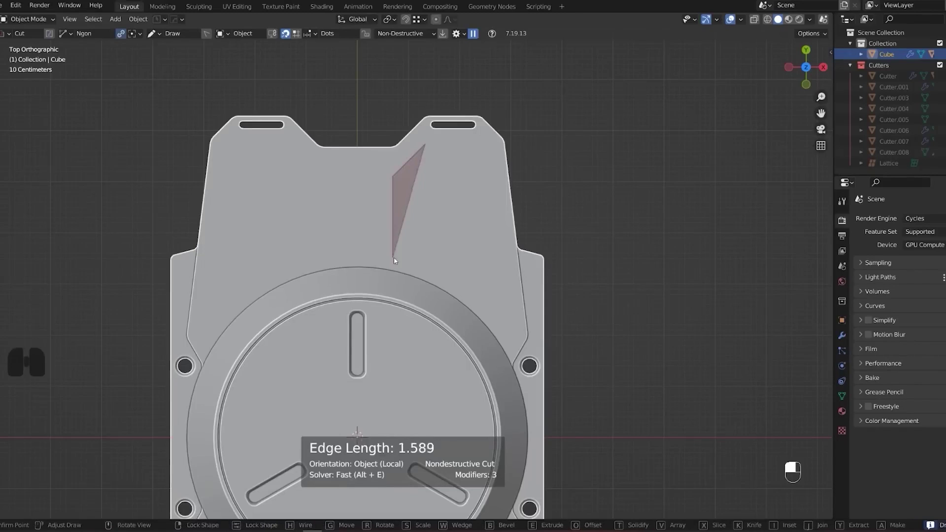
left_click(394, 258)
left_click(490, 313)
left_click(507, 297)
left_click(488, 151, "ctrl")
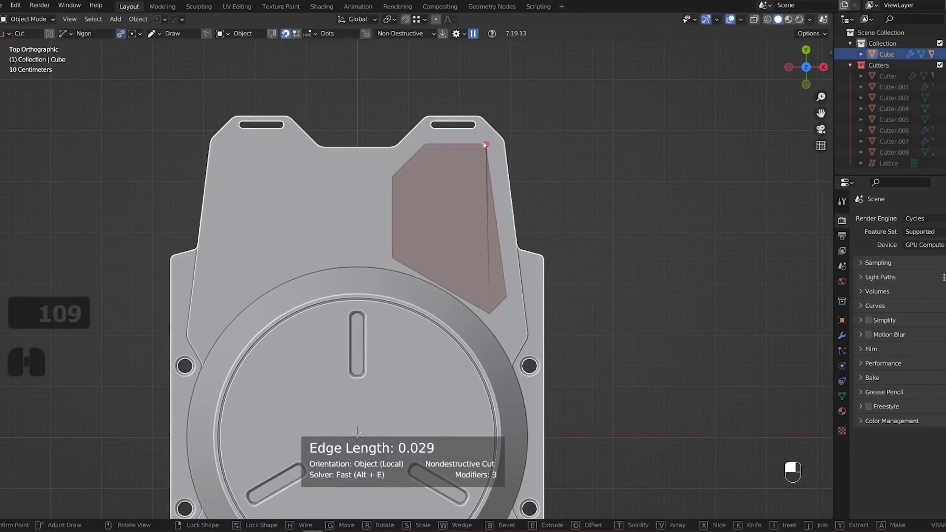
Bevel the angular cut and Smart Apply its modifiers to the plate mesh.
key("b")
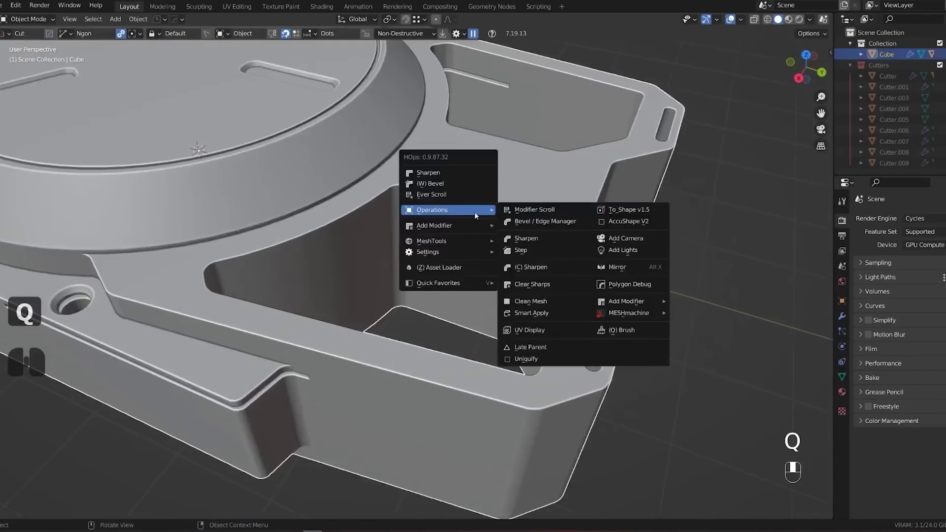
left_click(532, 312)
key("Tab")
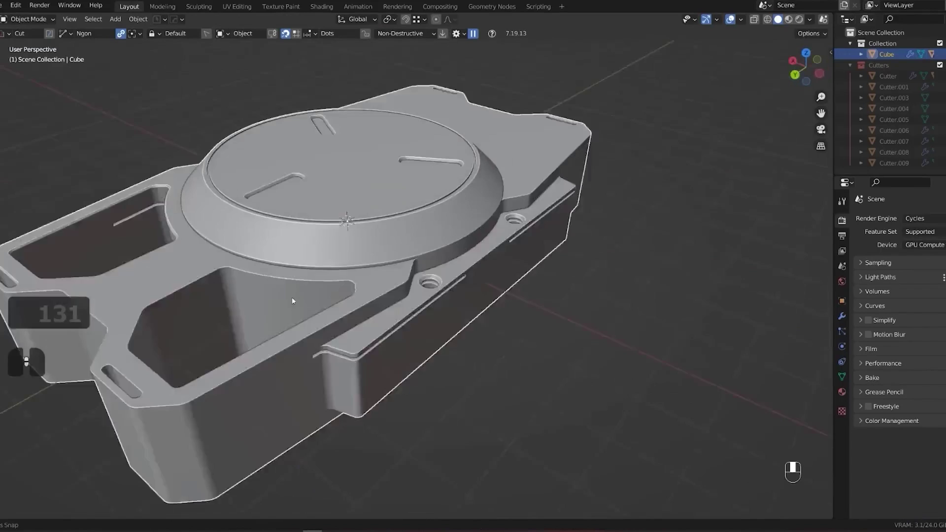
middle_click_drag(291, 298, 267, 294, "shift")
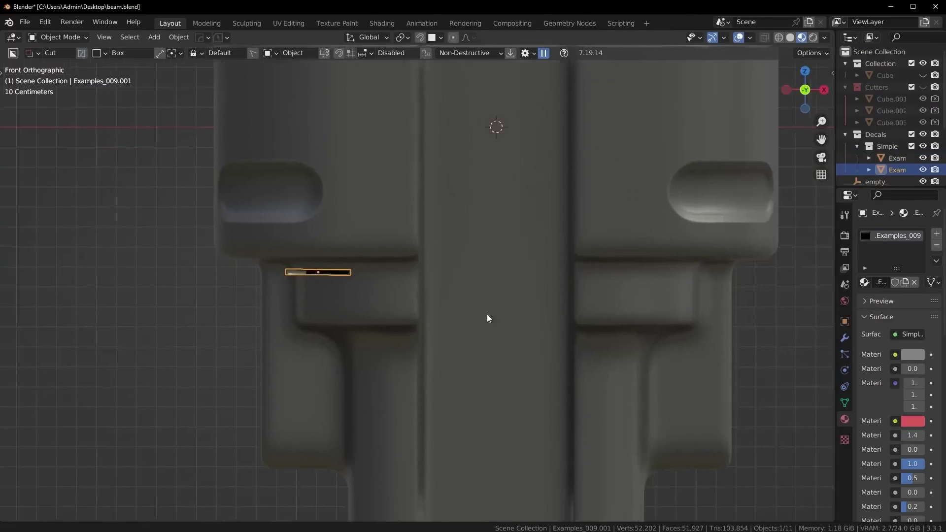
Scale and project the decal onto the beam, save, then select Retopo_Cube in front view.
key("s")
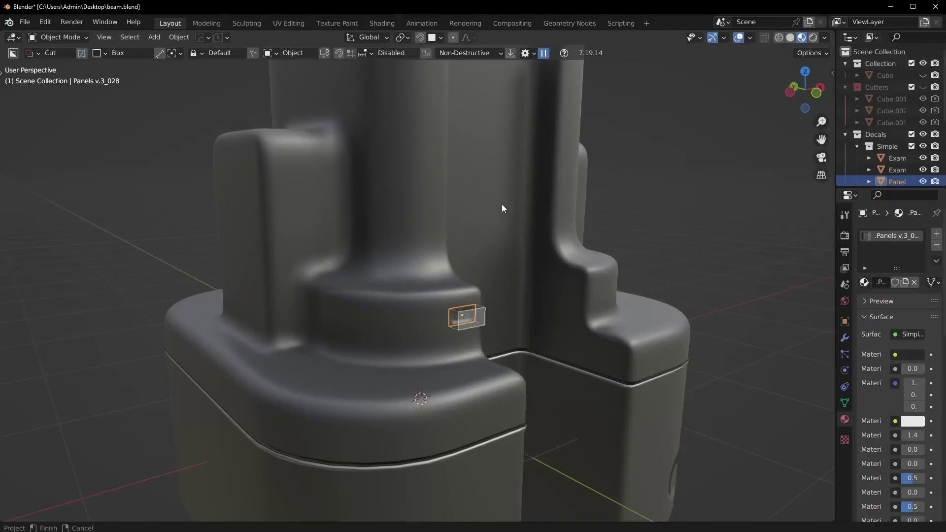
left_click(502, 204)
mouse_move(388, 416)
middle_mouse_down()
mouse_move(638, 365)
mouse_move(526, 325)
middle_mouse_up()
scroll(526, 325, "up", 3)
key("ctrl+s")
key("KP_1")
scroll(525, 235, "down", 3)
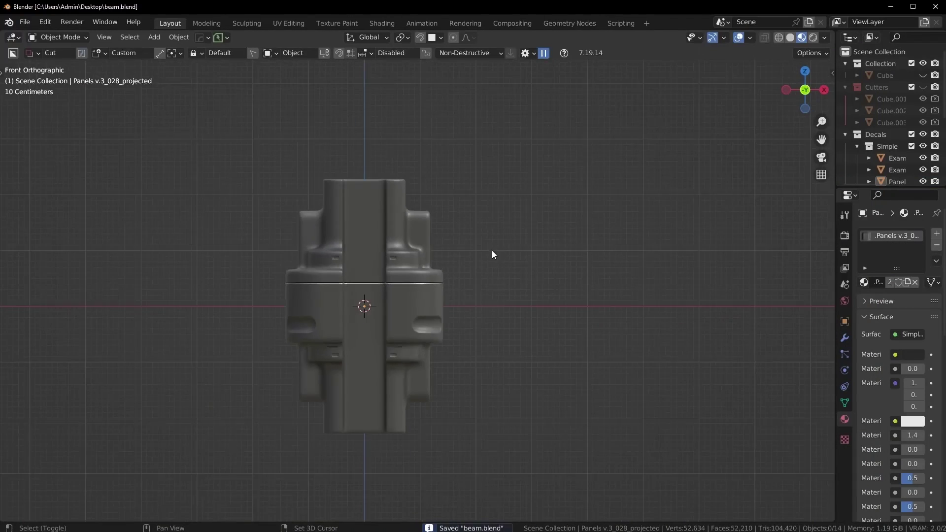
scroll(491, 251, "up", 3)
left_click(410, 397)
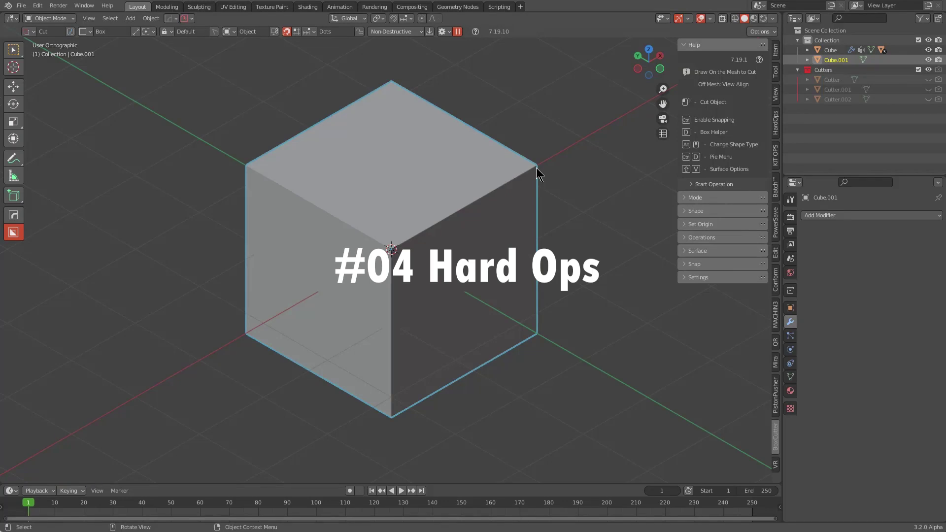
Round all the plain cube's edges with an 8-segment Hard Ops bevel.
key("q")
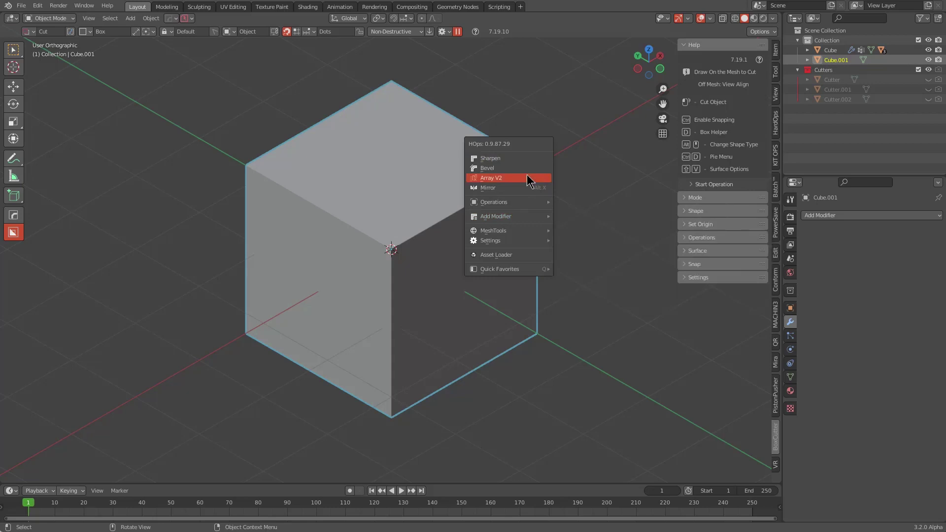
left_click(528, 169)
scroll(477, 171, "up", 5)
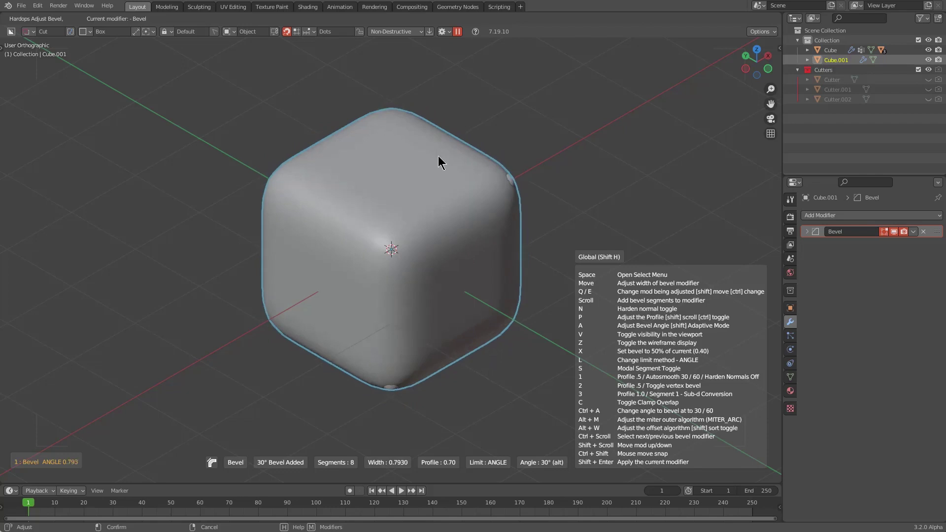
Adjust the widths of Bevel, Bevel.001 and Bevel.002, cycling between them with Q/E.
left_click(465, 158)
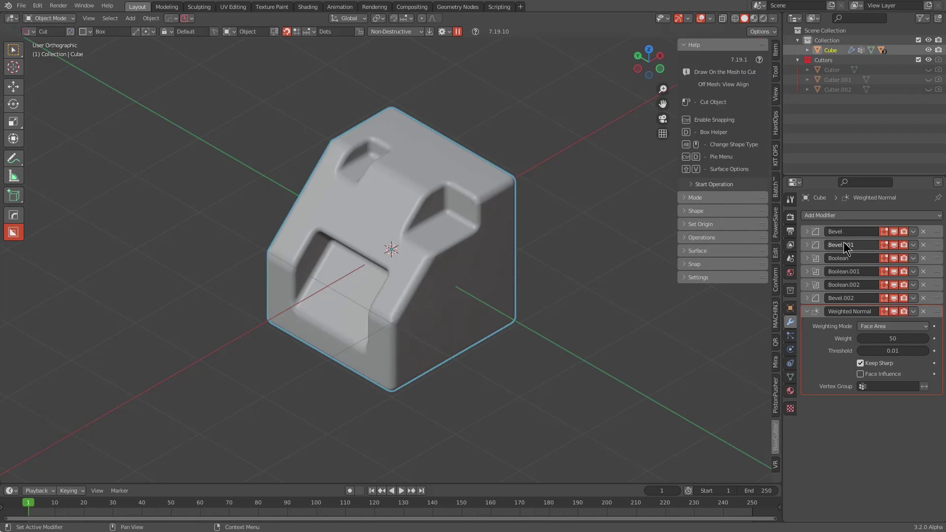
key("q")
left_click(449, 179)
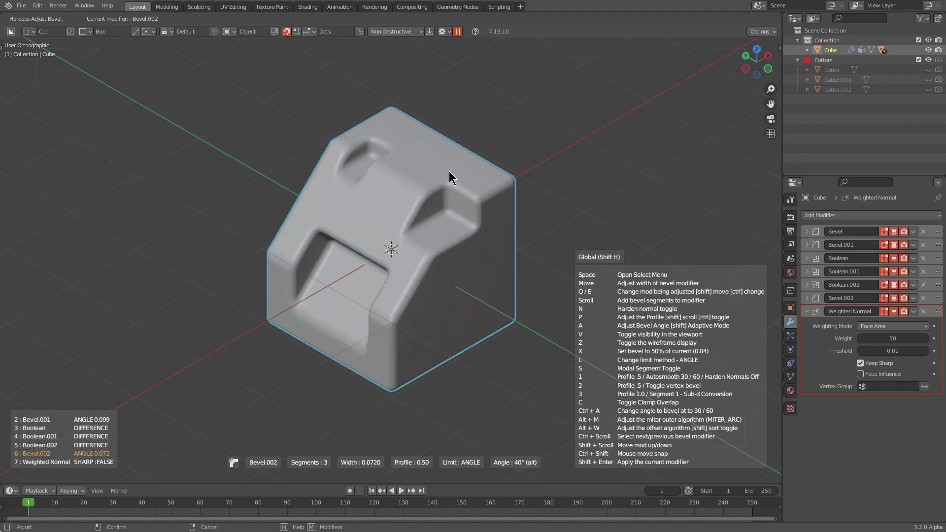
key("q")
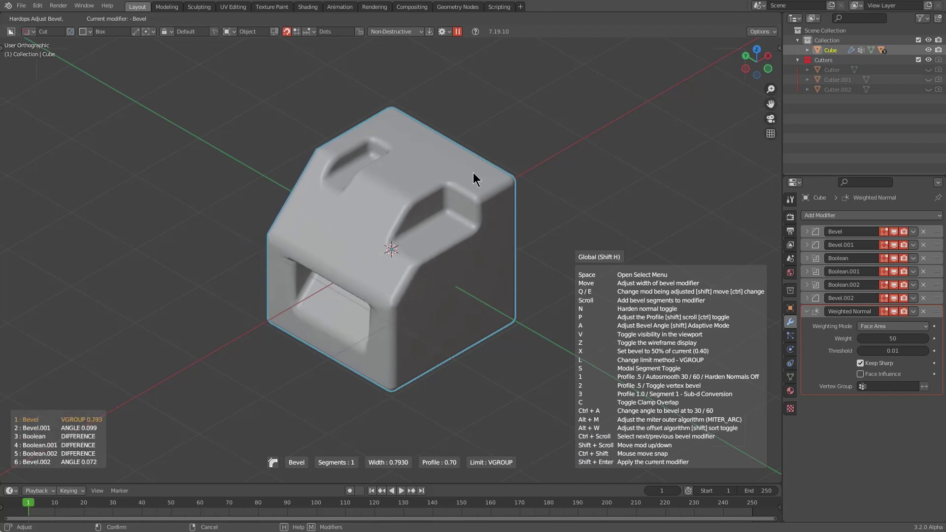
key("q")
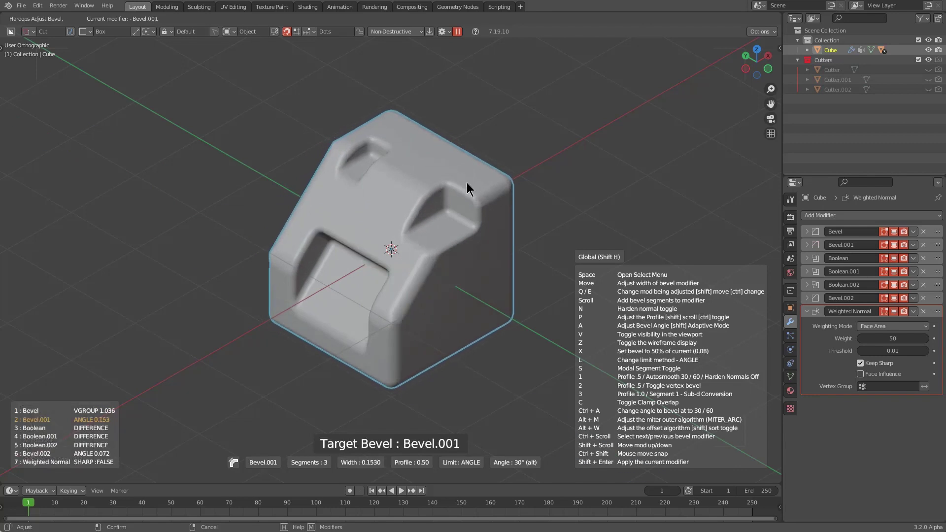
key("q")
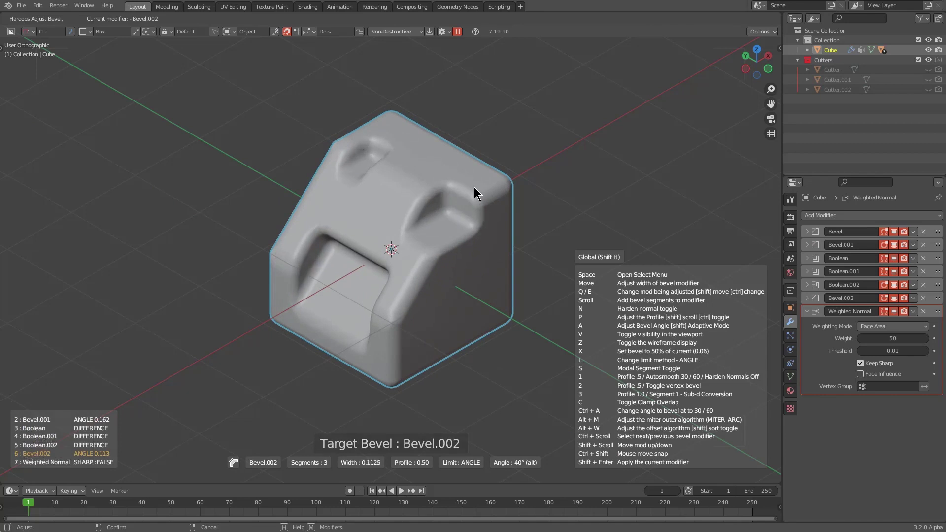
key("e")
key("e")
key("e")
key("e")
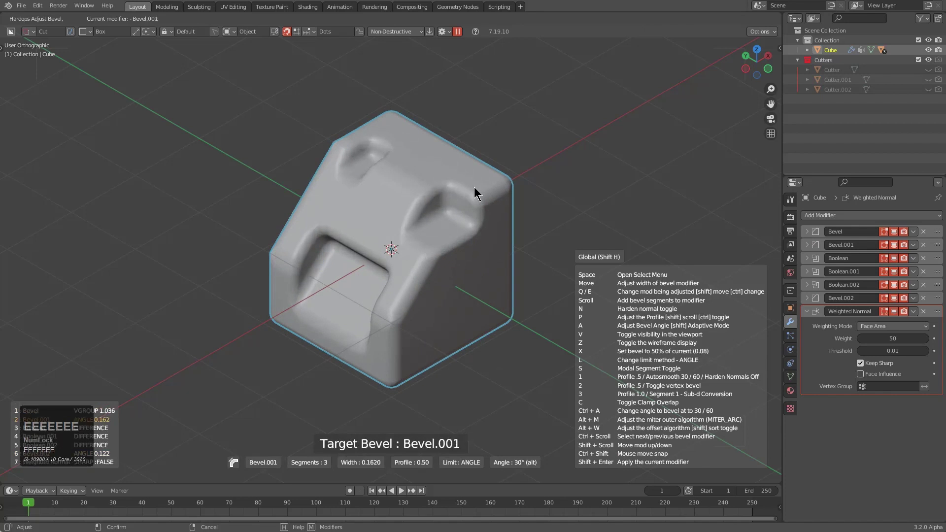
key("e")
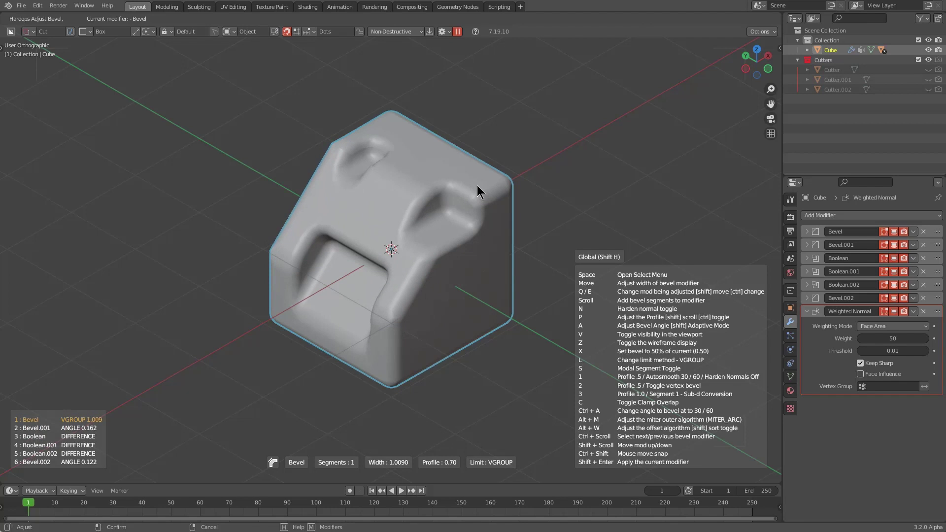
Pick each bevel modifier from the Space list, fine-tune its width, and confirm.
key("space")
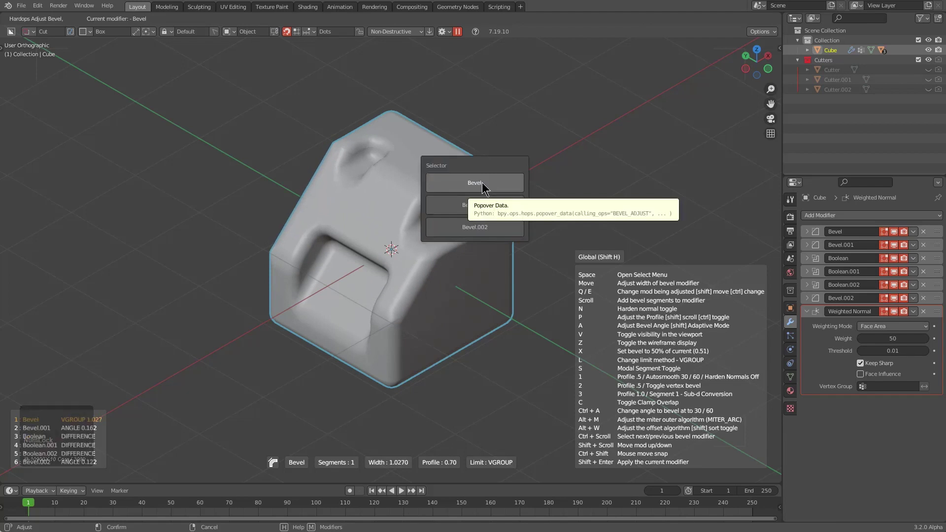
left_click(484, 183)
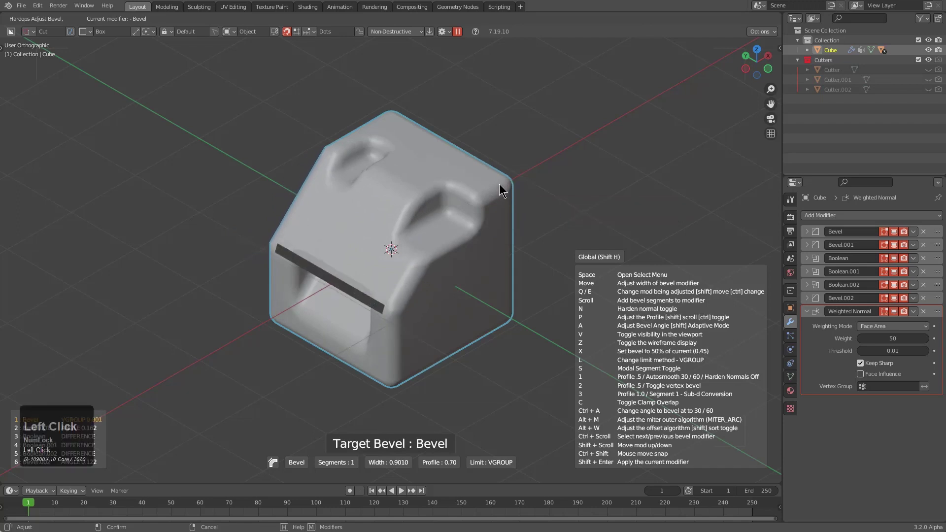
key("space")
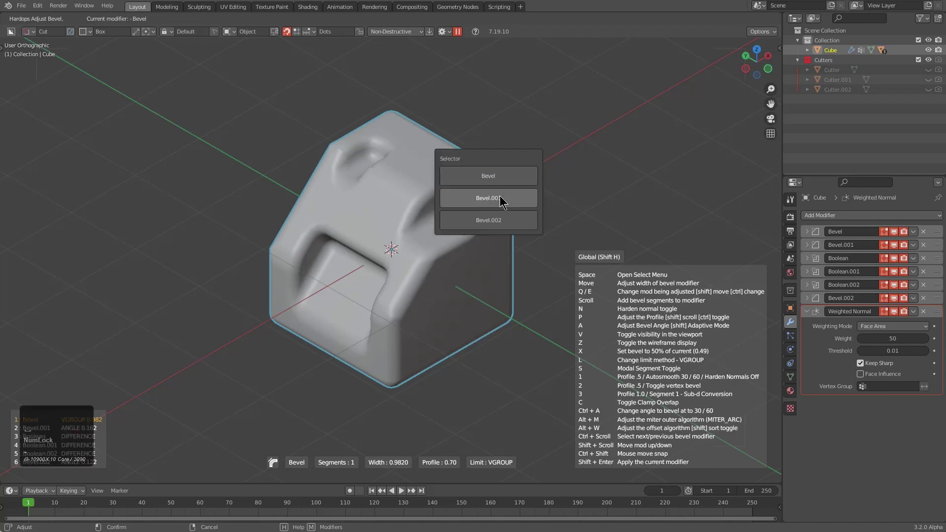
left_click(500, 196)
key("space")
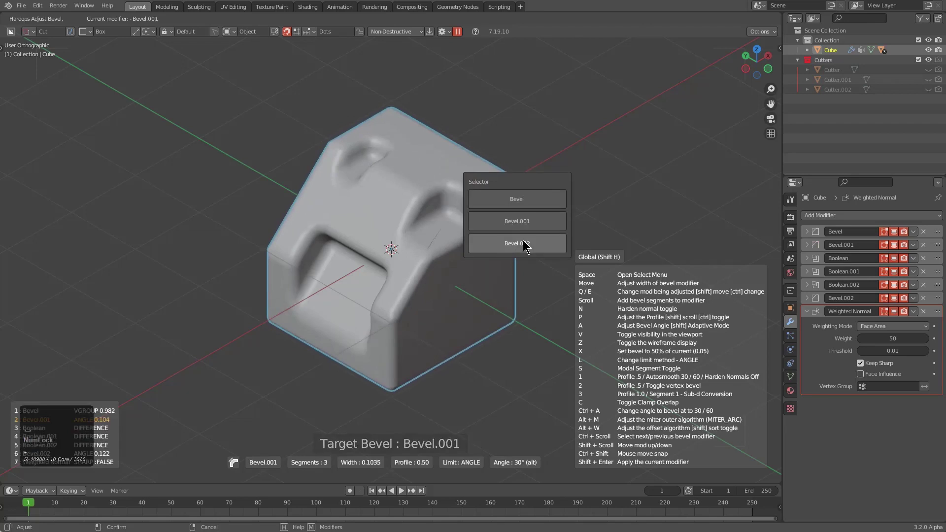
left_click(533, 244)
key("space")
left_click(536, 246)
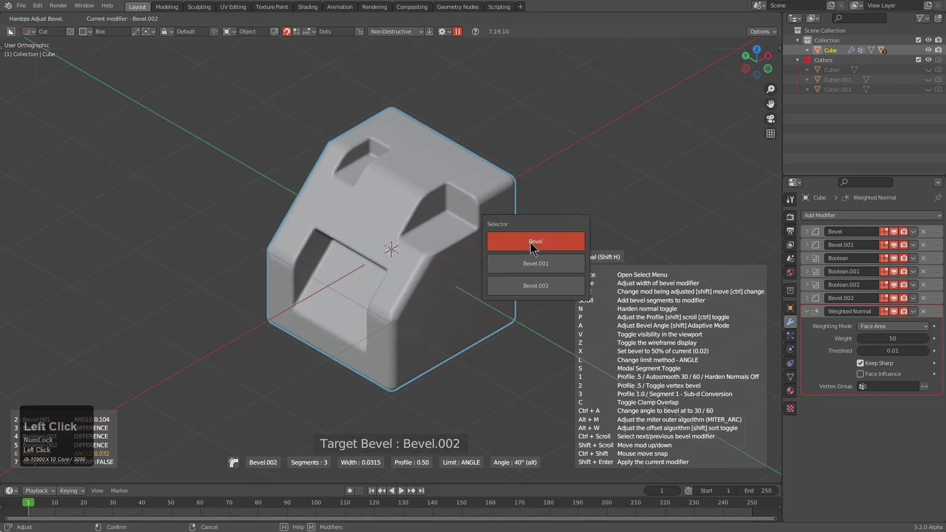
key("space")
left_click(533, 252)
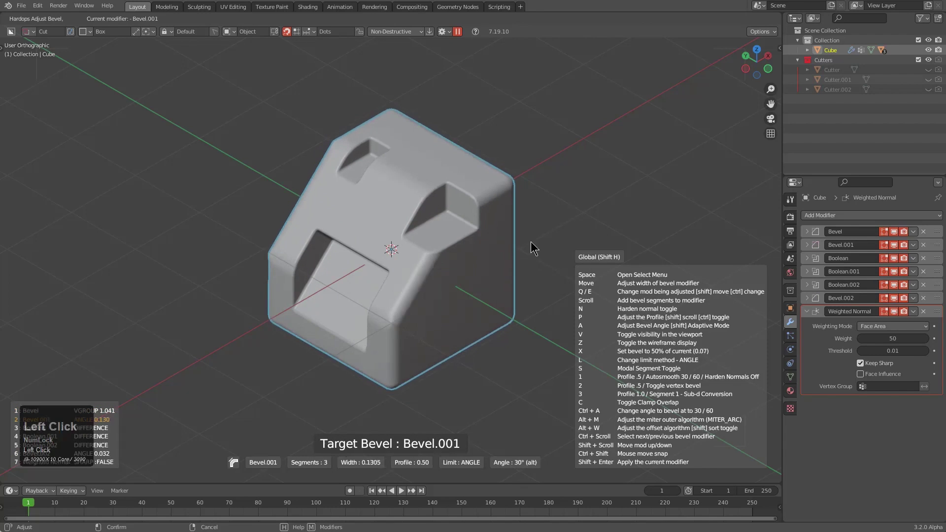
left_click(527, 235)
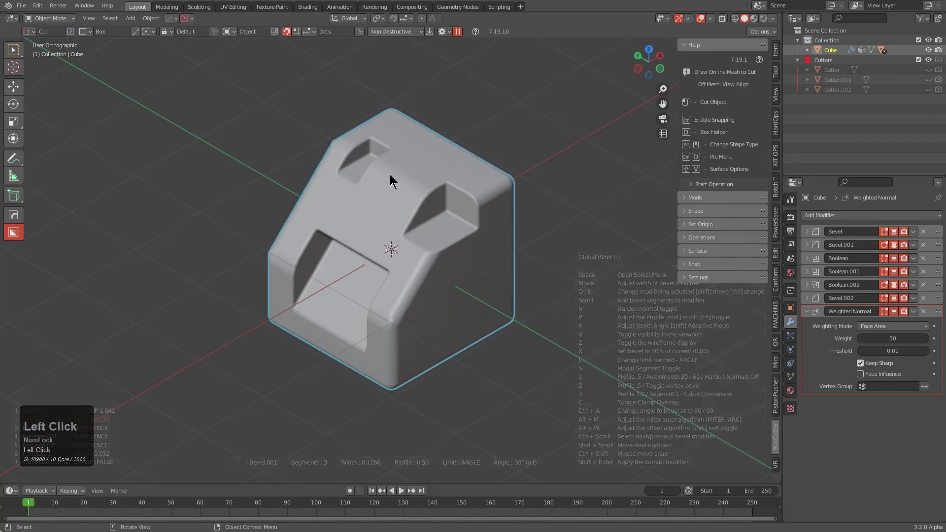
Toggle the Spacebar Accept setting in the Hard Ops options.
left_click(172, 18)
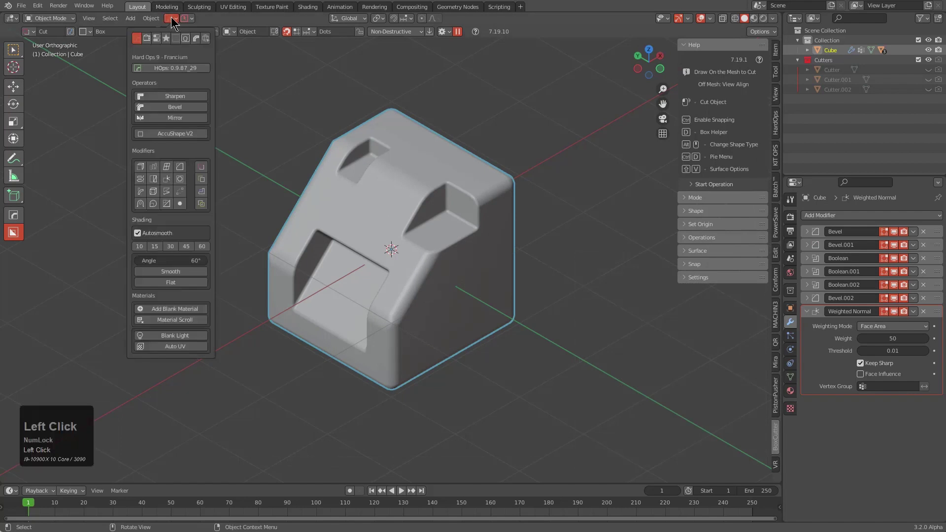
left_click(166, 42)
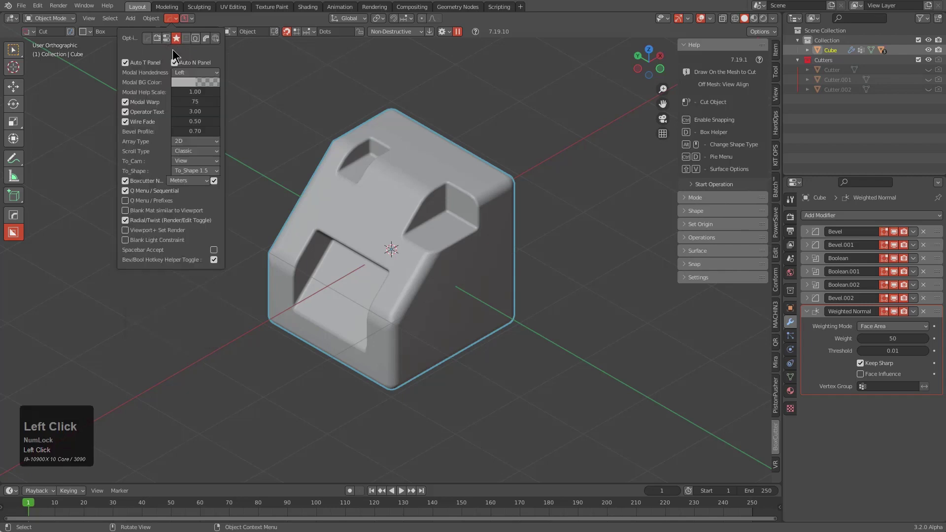
left_click(213, 250)
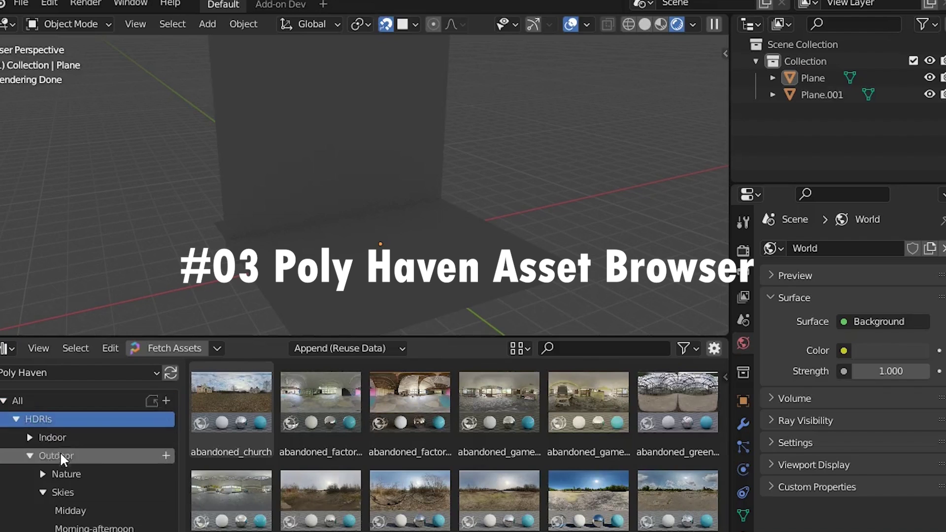
left_click_drag(232, 502, 403, 294)
scroll(89, 444, "up", 2)
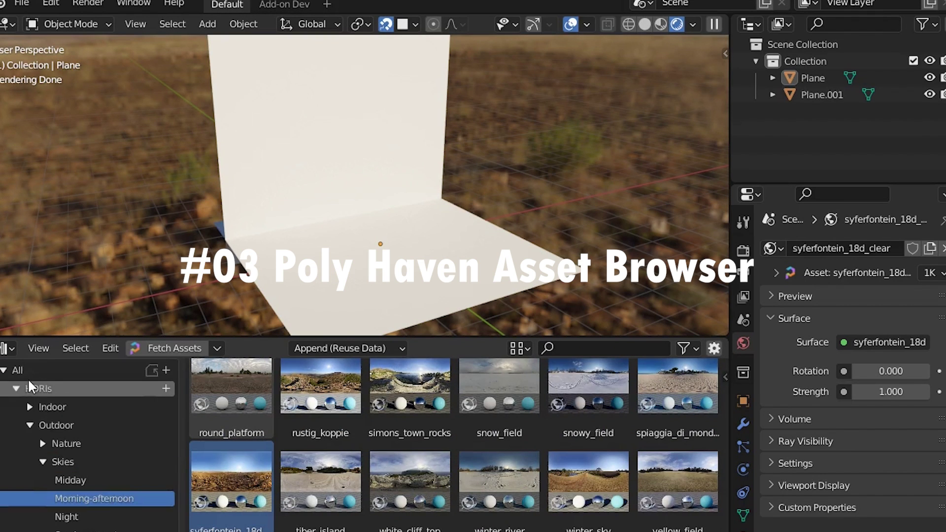
Place the CoffeeTable_01 model from Furniture onto the white floor.
left_click(15, 419)
left_click(17, 437)
left_click(31, 455)
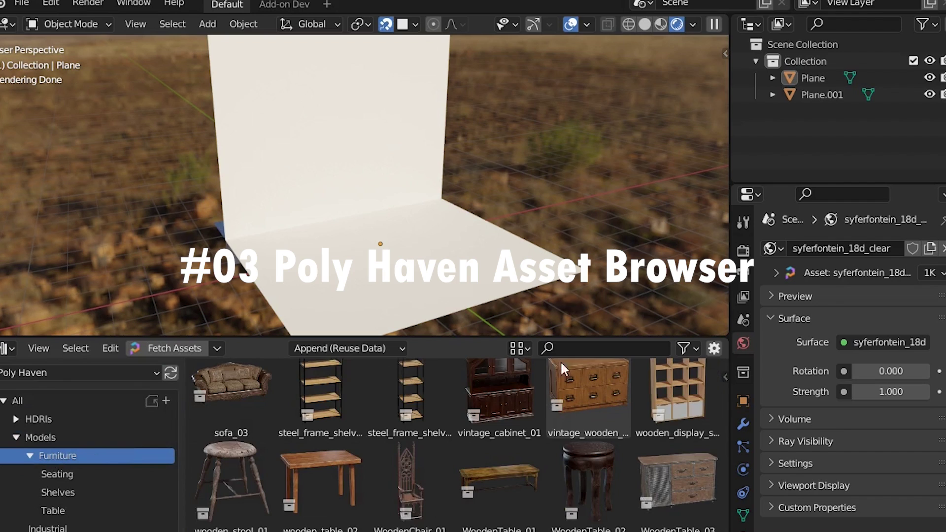
left_click(597, 347)
type("table")
scroll(631, 400, "up", 3)
scroll(611, 402, "up", 2)
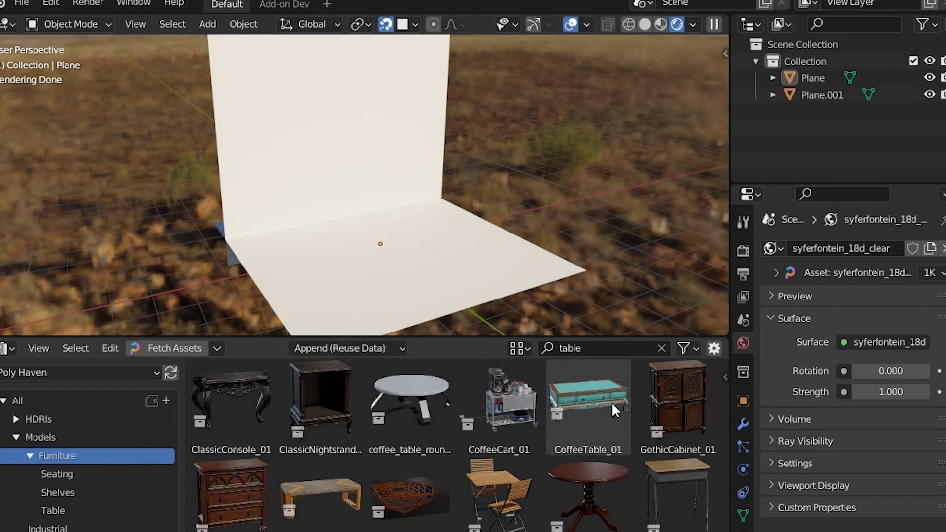
mouse_move(588, 399)
left_mouse_down()
mouse_move(363, 229)
mouse_move(447, 232)
left_mouse_up()
key("KP_Decimal")
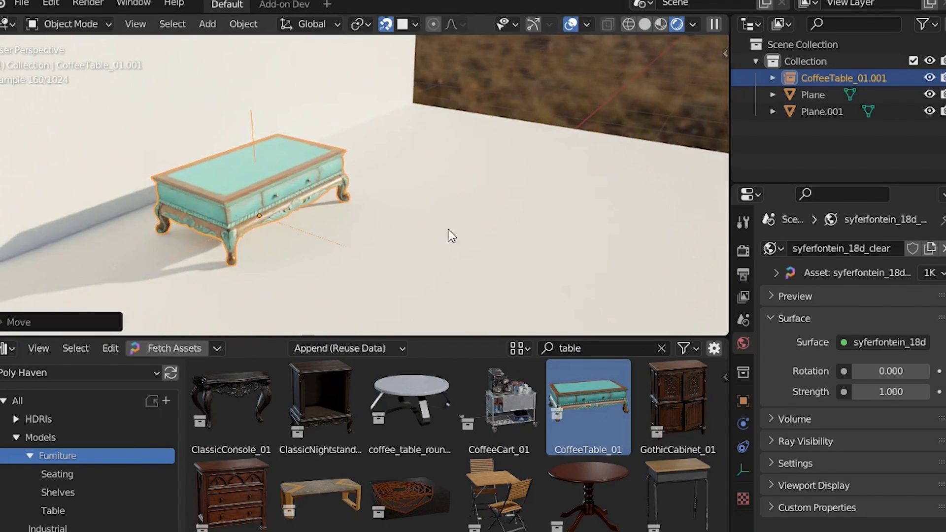
key("KP_Decimal")
Switch to the Textures category and download the Poly Haven asset catalogue.
left_click(16, 437)
left_click(45, 455)
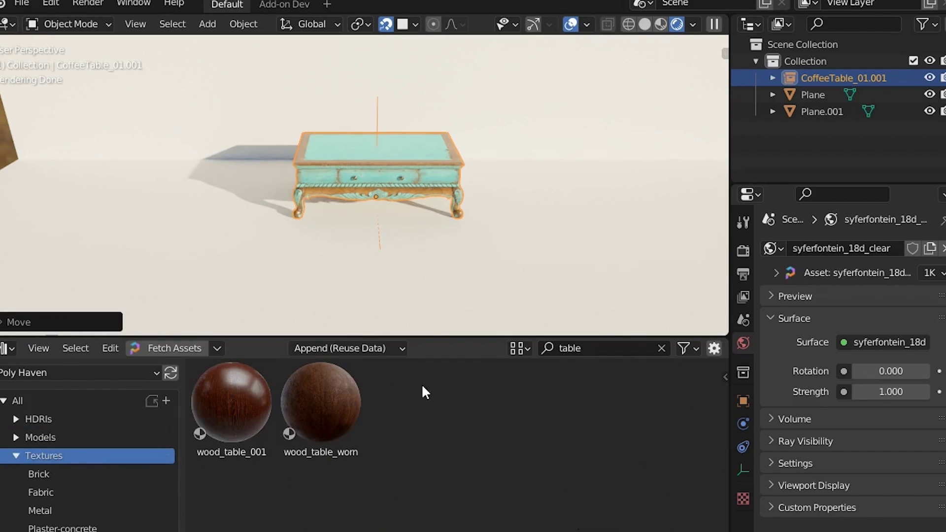
left_click(661, 349)
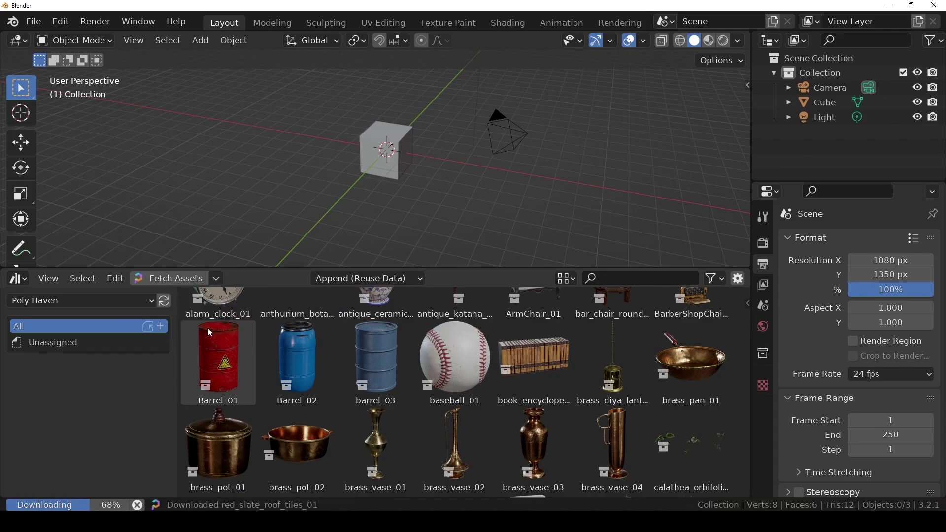
left_click(215, 278)
left_click(266, 309)
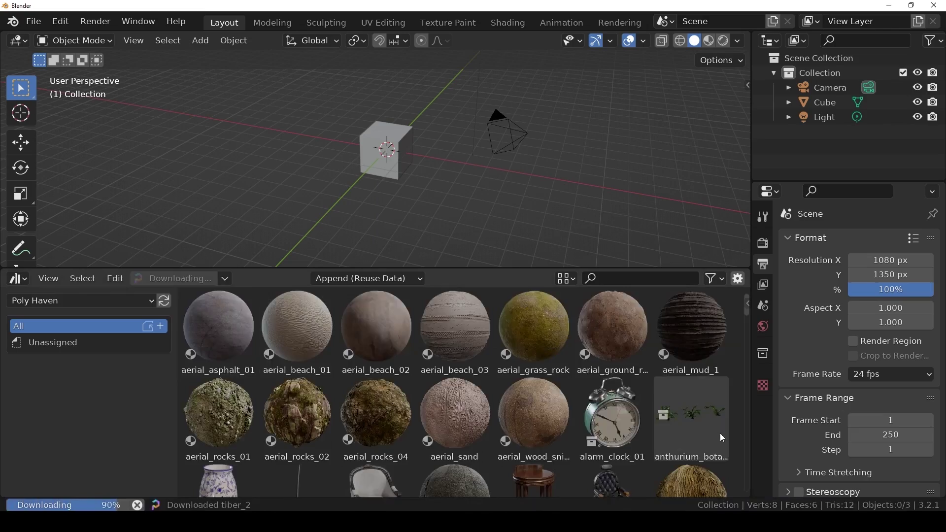
scroll(739, 369, "down", 5)
scroll(741, 376, "down", 5)
scroll(741, 384, "down", 5)
scroll(742, 387, "down", 3)
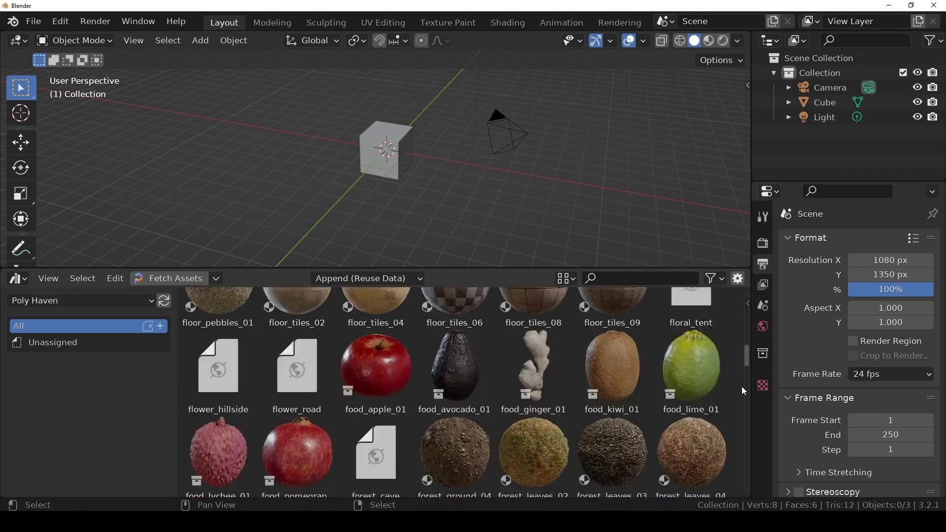
scroll(742, 386, "down", 5)
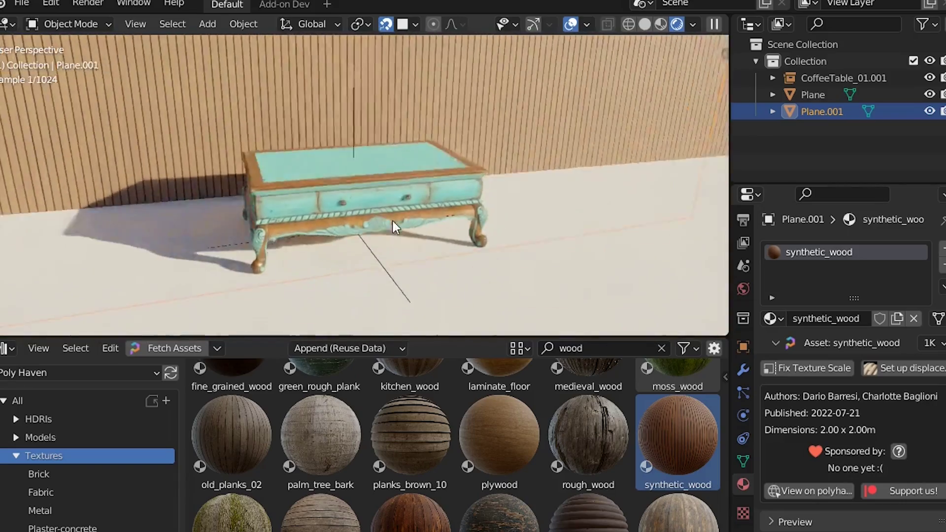
Drop celandine_01 from Nature beside the table, then delete it.
left_click(15, 437)
scroll(81, 462, "down", 2)
scroll(70, 468, "down", 1)
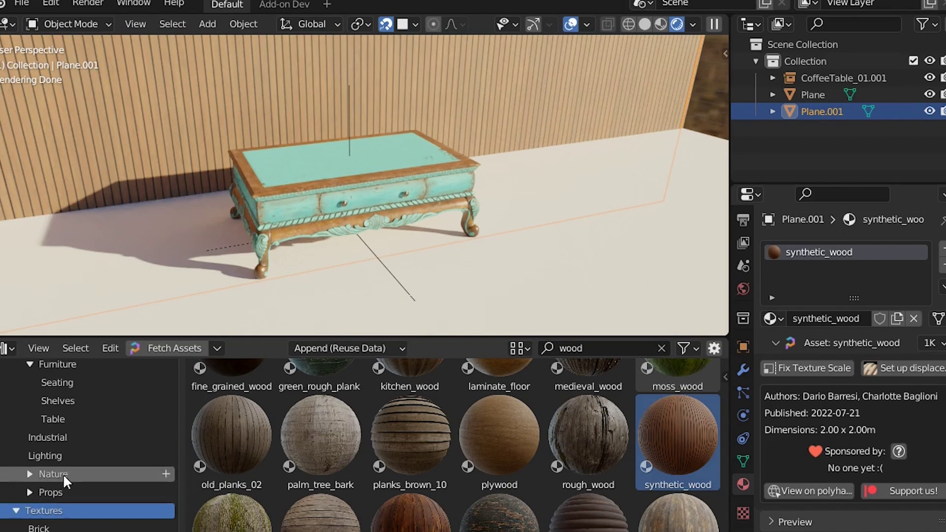
left_click(63, 474)
left_click(662, 347)
left_click_drag(409, 407, 579, 253)
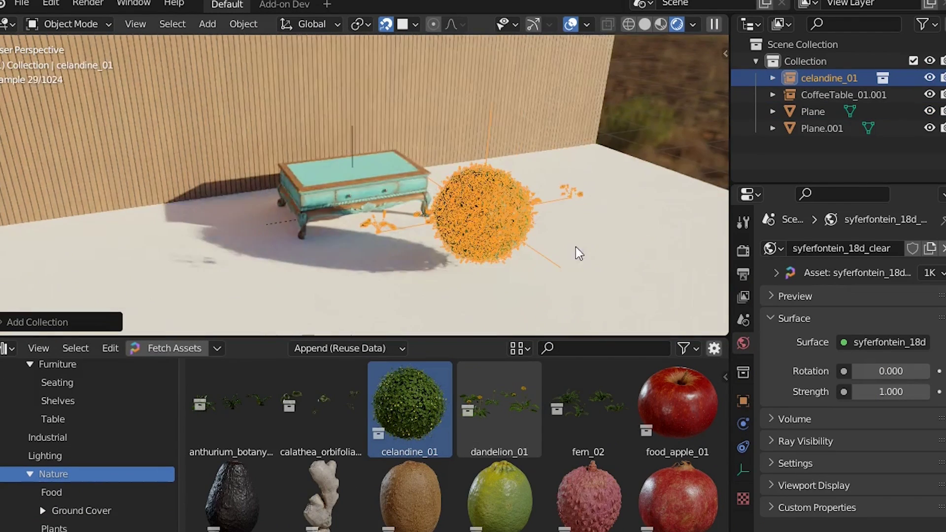
key("x")
left_click(534, 249)
Add a particle system to the floor Plane using the existing grass ParticleSettings.
left_click(501, 237)
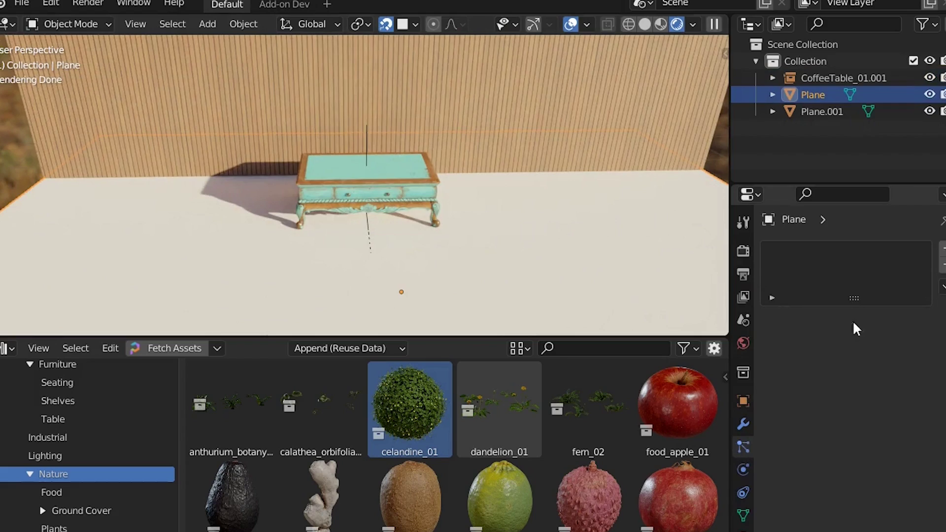
left_click(942, 249)
left_click(772, 318)
left_click(614, 342)
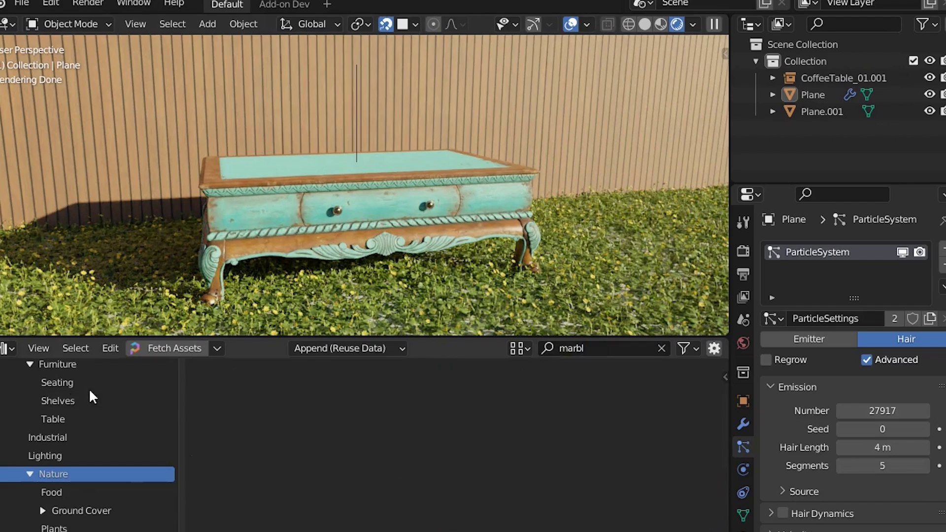
scroll(90, 395, "up", 2)
Place marble_bust_01 on the coffee table and hide the viewport overlays.
left_click(47, 436)
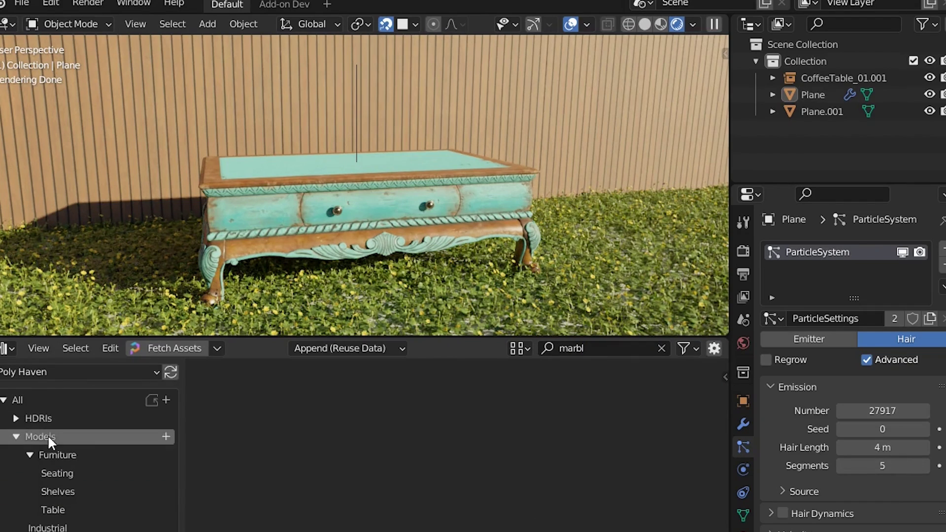
left_click_drag(327, 390, 531, 152)
middle_click_drag(532, 144, 458, 177)
key("g")
left_click(387, 75)
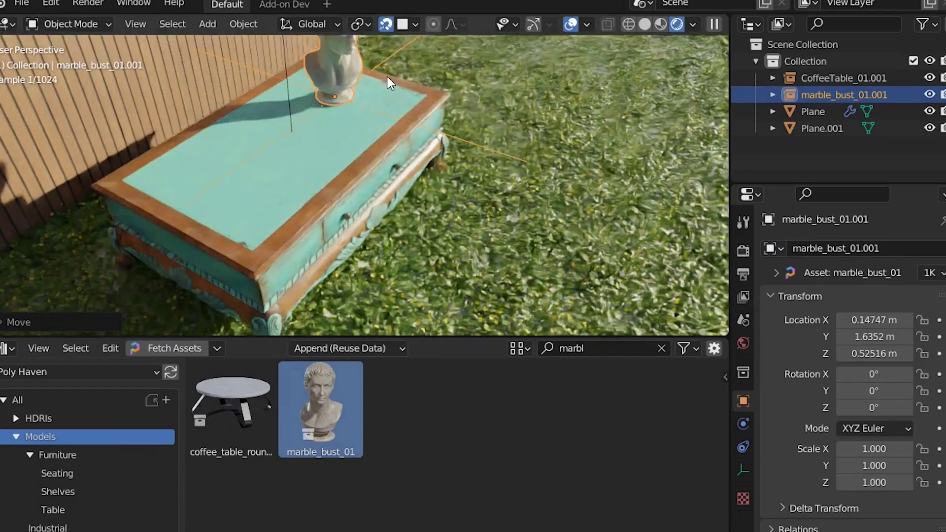
middle_click_drag(387, 75, 595, 35)
left_click(571, 24)
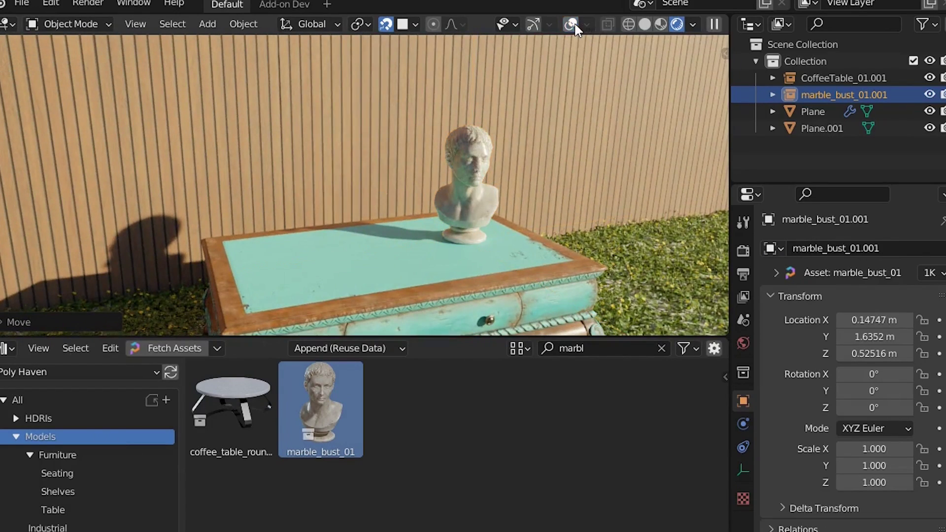
scroll(74, 473, "down", 4)
Set potted_plant_01 from the Potted Plants catalog down on the table.
left_click(72, 474)
left_click(54, 527)
left_click(662, 349)
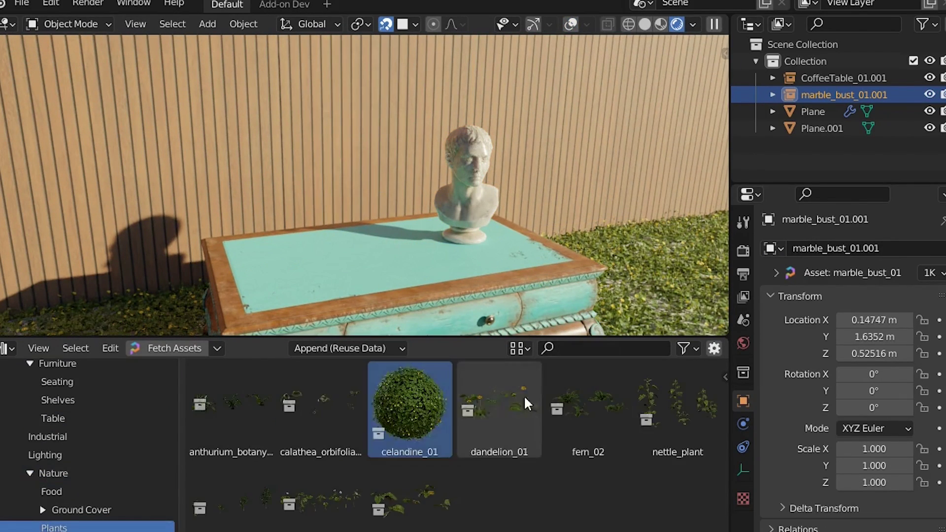
left_click(421, 444)
scroll(104, 446, "down", 3)
left_click(74, 485)
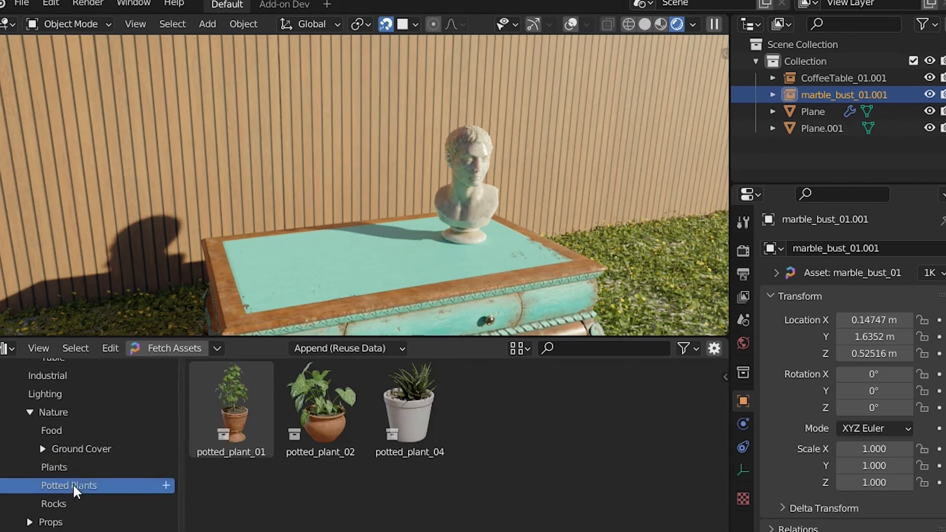
left_click_drag(231, 406, 284, 247)
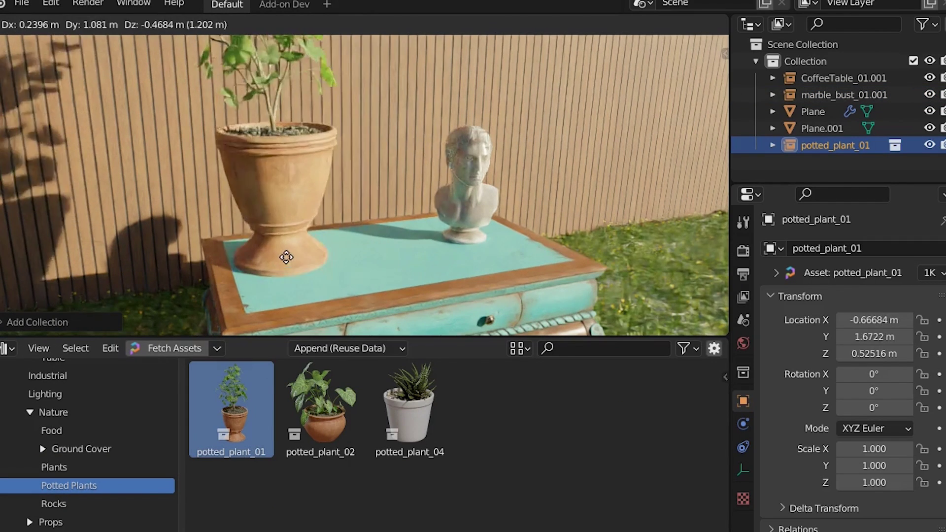
left_click(283, 254)
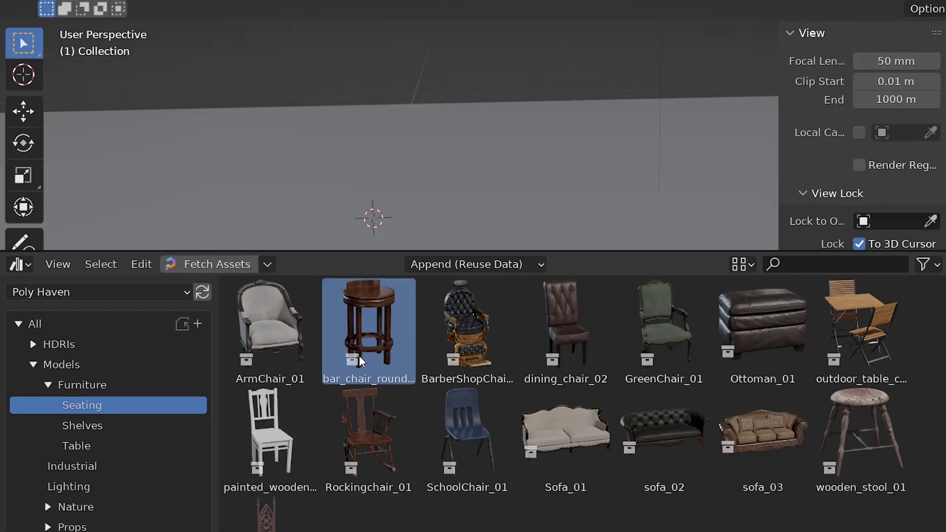
Add the round bar chair, ArmChair_01 and the barber shop chair.
left_click_drag(358, 355, 462, 182)
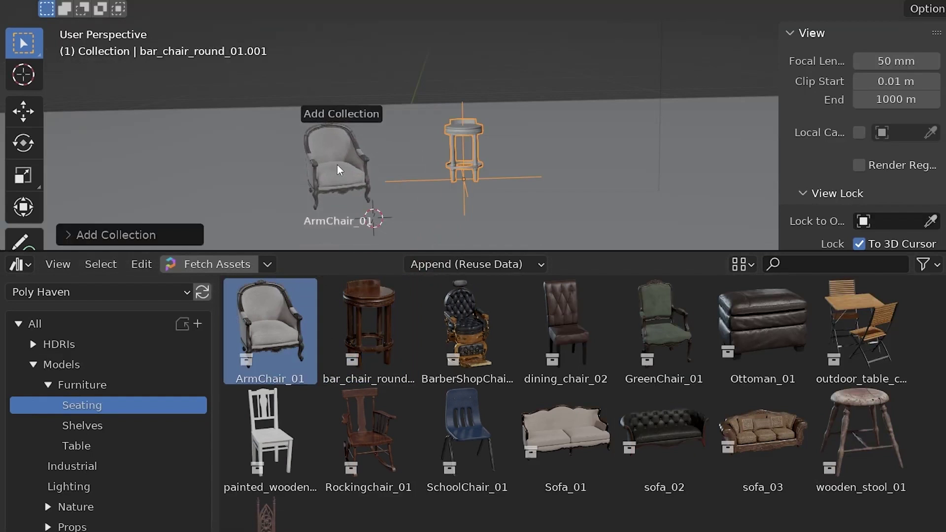
left_click_drag(307, 307, 337, 166)
left_click_drag(450, 330, 606, 143)
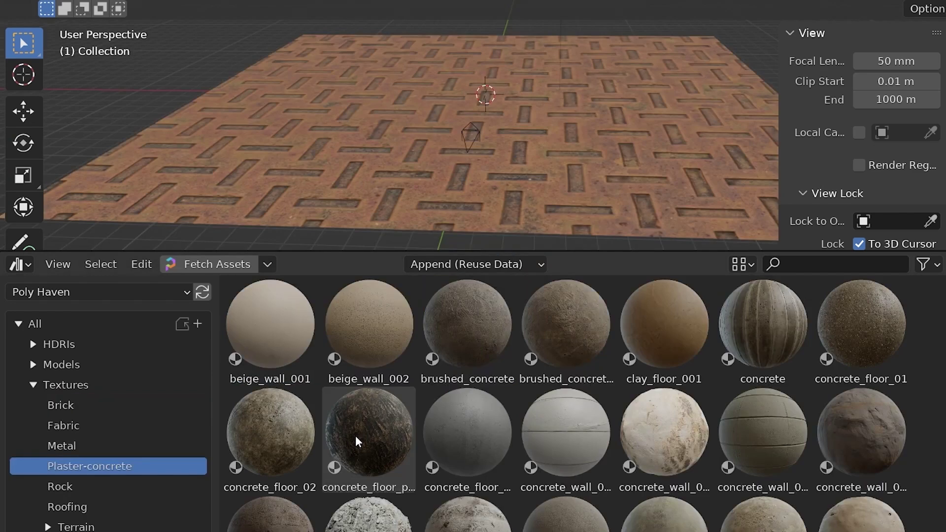
Apply concrete, then the red checked fabric_pattern_07 material to the plane.
left_click_drag(355, 435, 570, 158)
left_click(63, 425)
mouse_move(270, 436)
left_mouse_down()
mouse_move(399, 254)
mouse_move(392, 193)
left_mouse_up()
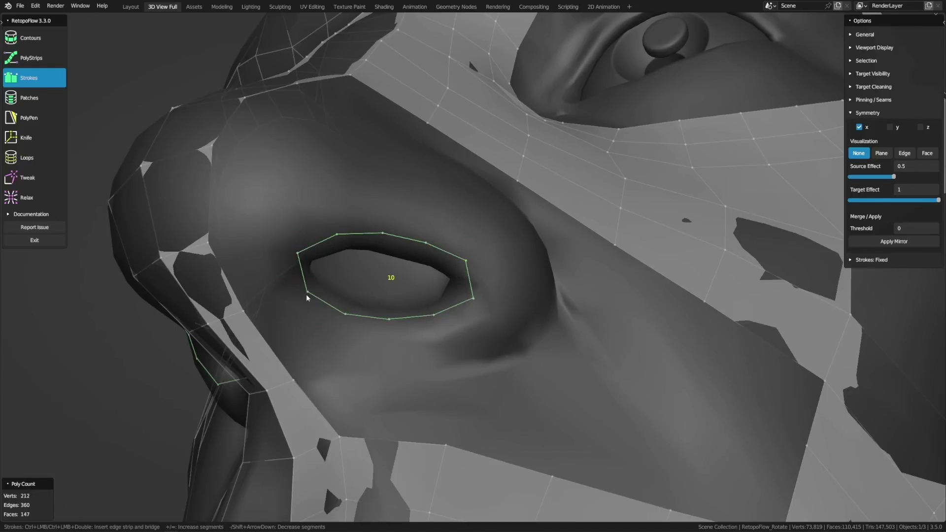
Nudge the eye loop, then add and apply a 0.1-ratio Decimate modifier to the horse.
key("t")
left_click_drag(307, 298, 369, 244)
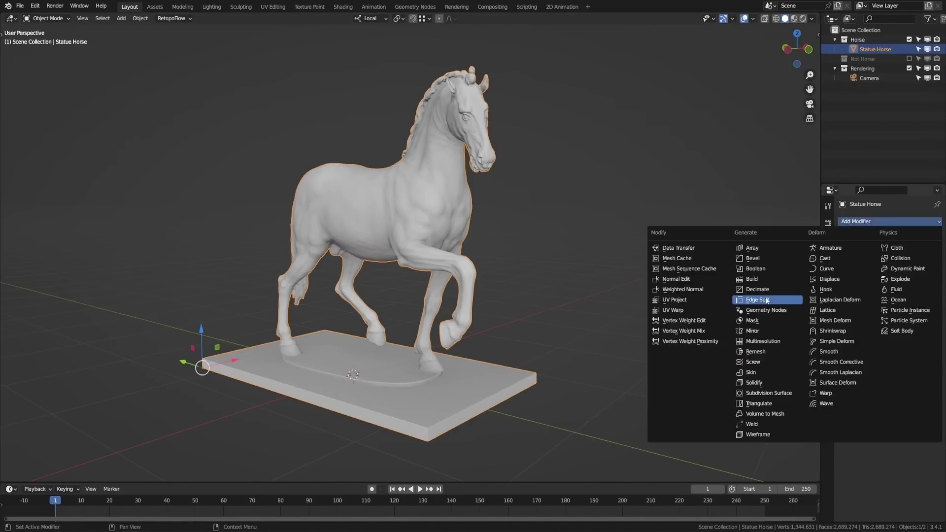
left_click(767, 289)
left_click(903, 263)
type(".1")
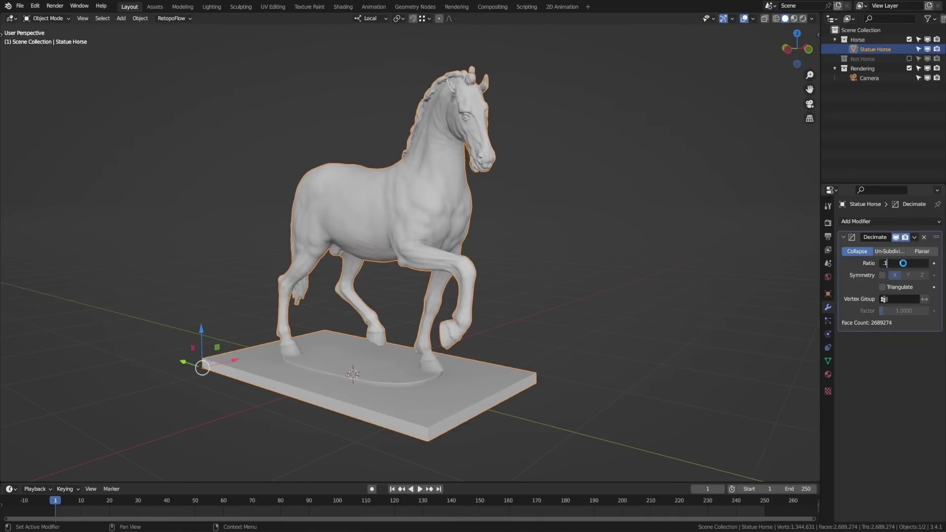
key("Return")
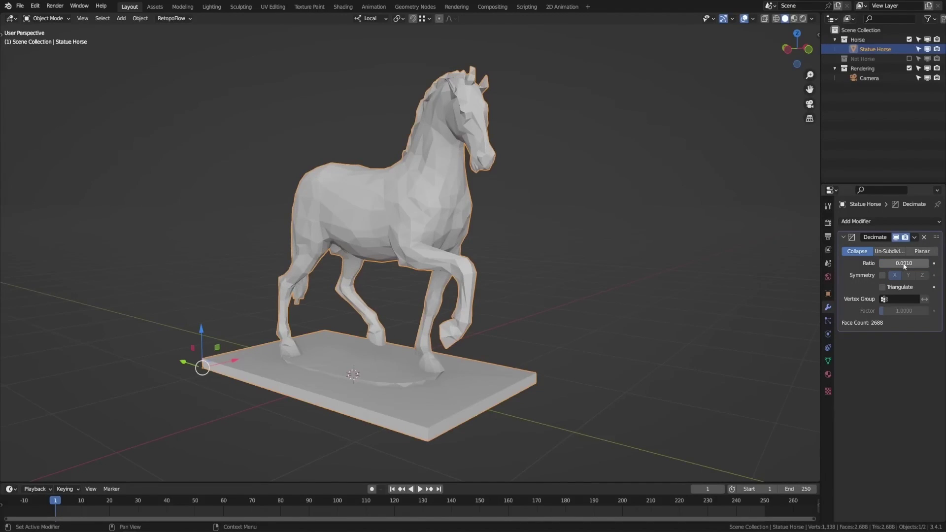
key("ctrl+z")
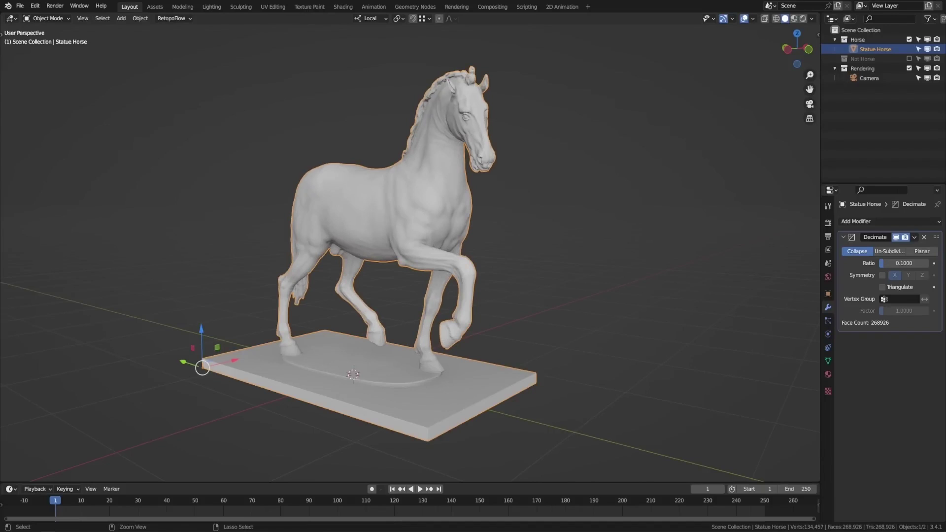
left_click(915, 237)
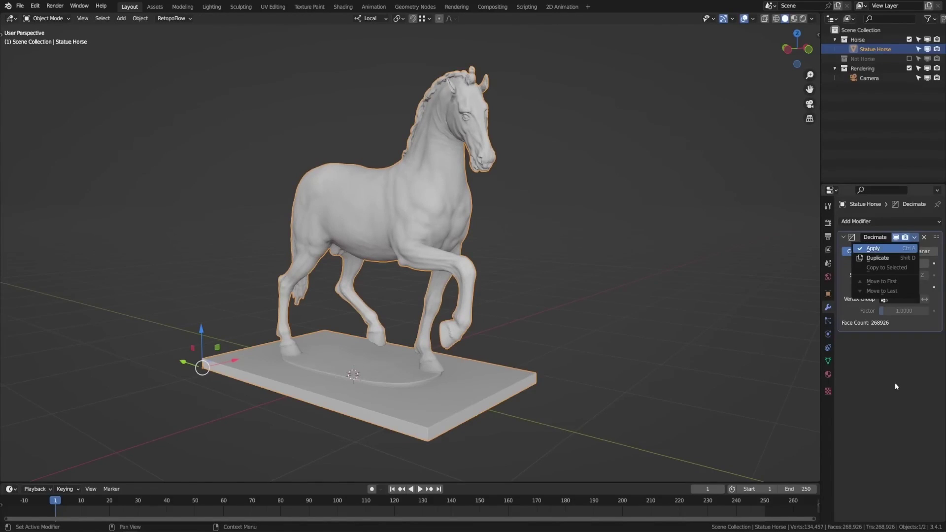
left_click(876, 248)
Launch RetopoFlow Contours and draw a contour cut down the horse's torso.
left_click(172, 17)
left_click(152, 66)
left_click_drag(433, 109, 436, 333, "ctrl")
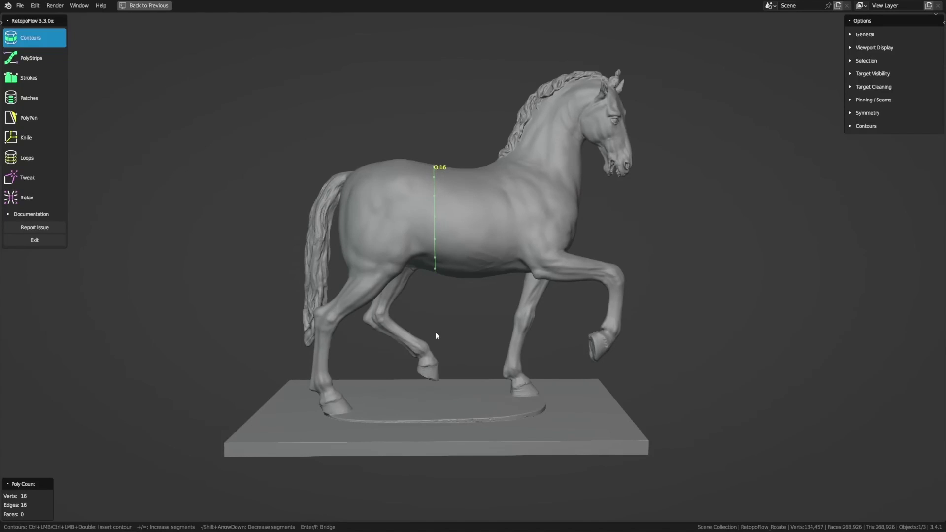
Add a second bridged torso contour and bridged contour loops around a leg.
left_click_drag(480, 133, 499, 332, "ctrl")
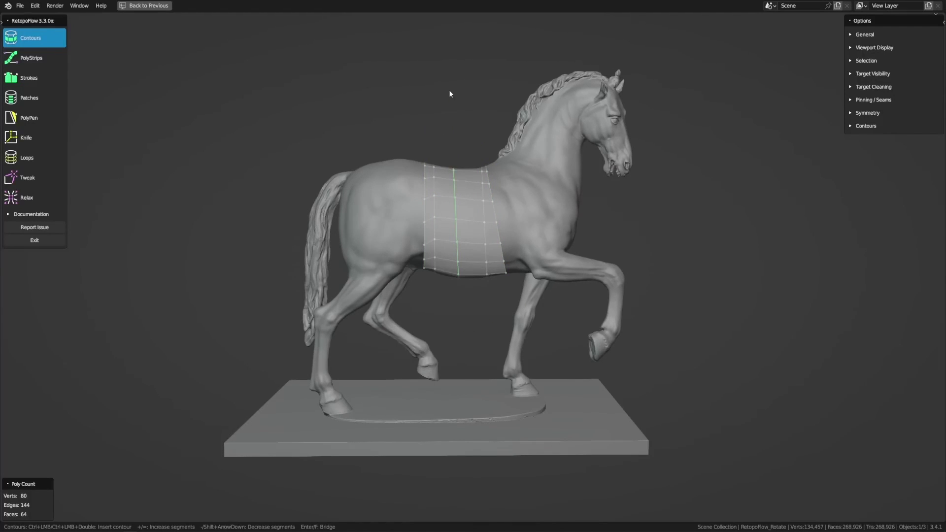
left_click_drag(538, 308, 597, 219, "ctrl")
key("alt+a")
left_click(606, 248, "ctrl")
type("0.003")
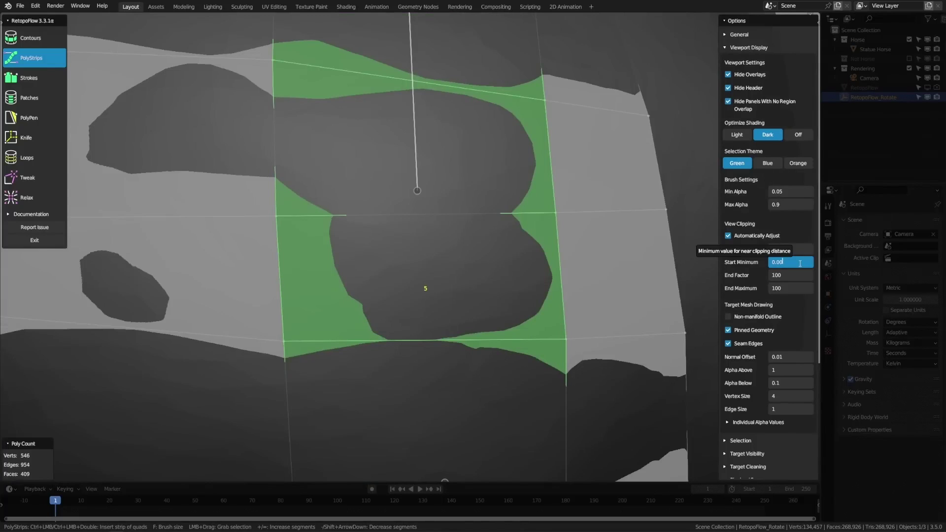
Set the View Clipping Start minimum to 0.003 and inspect the horse from behind.
key("Return")
scroll(480, 306, "down", 2)
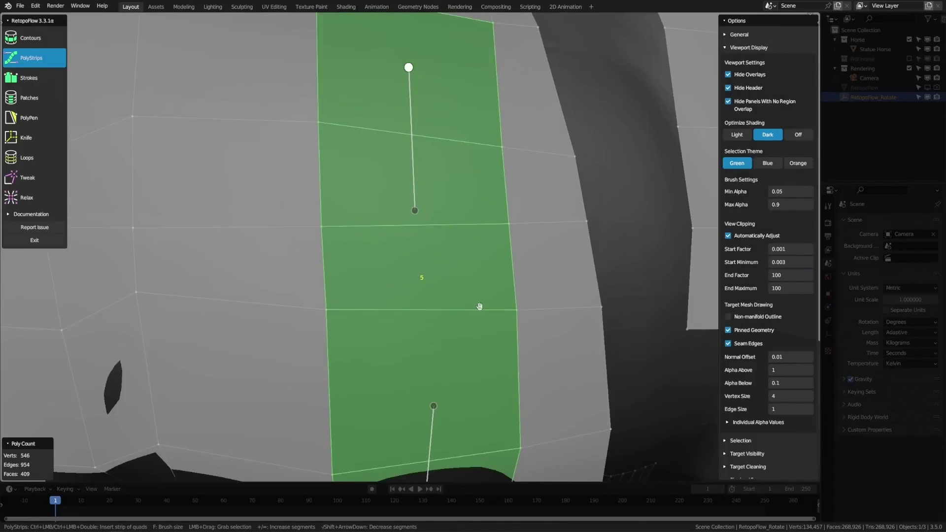
scroll(559, 307, "down", 2)
mouse_move(548, 307)
middle_mouse_down()
mouse_move(478, 294)
mouse_move(567, 291)
mouse_move(450, 314)
mouse_move(588, 303)
mouse_move(562, 303)
middle_mouse_up()
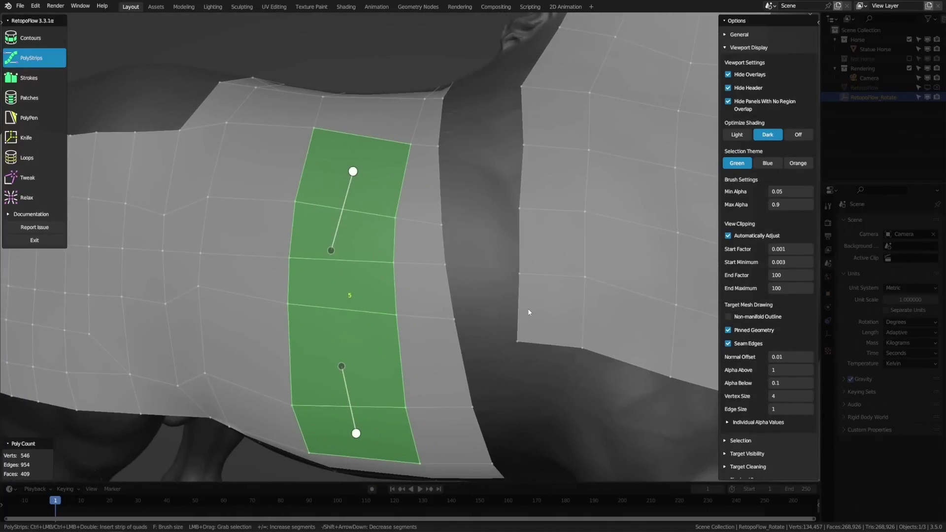
scroll(566, 340, "down", 1)
scroll(592, 344, "down", 2)
scroll(479, 259, "down", 2)
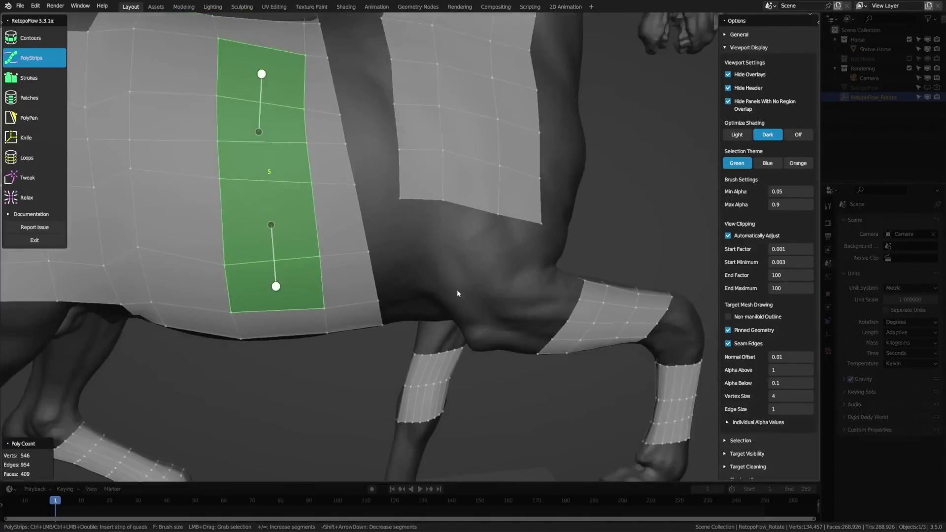
scroll(458, 289, "down", 2)
middle_click_drag(439, 294, 523, 329)
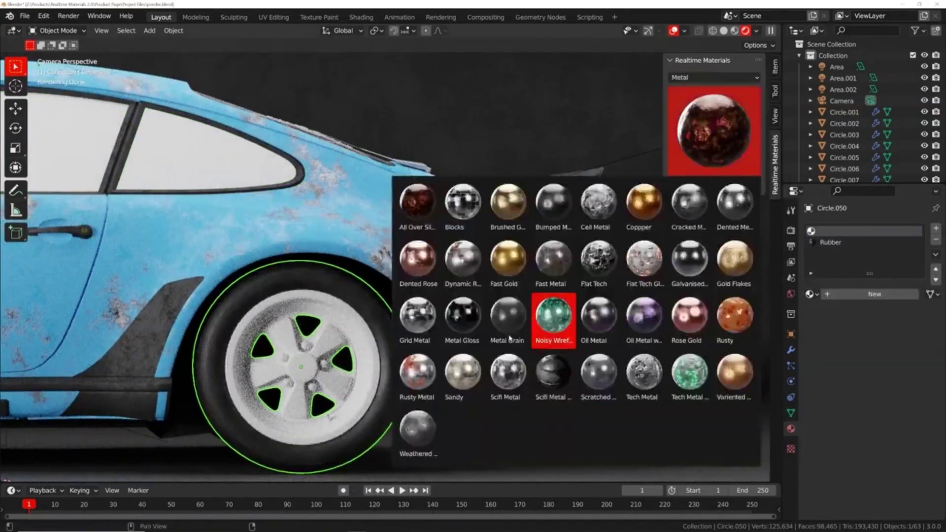
Assign the Realtime Materials Metal Grain material to the car's wheel rim.
left_click(509, 338)
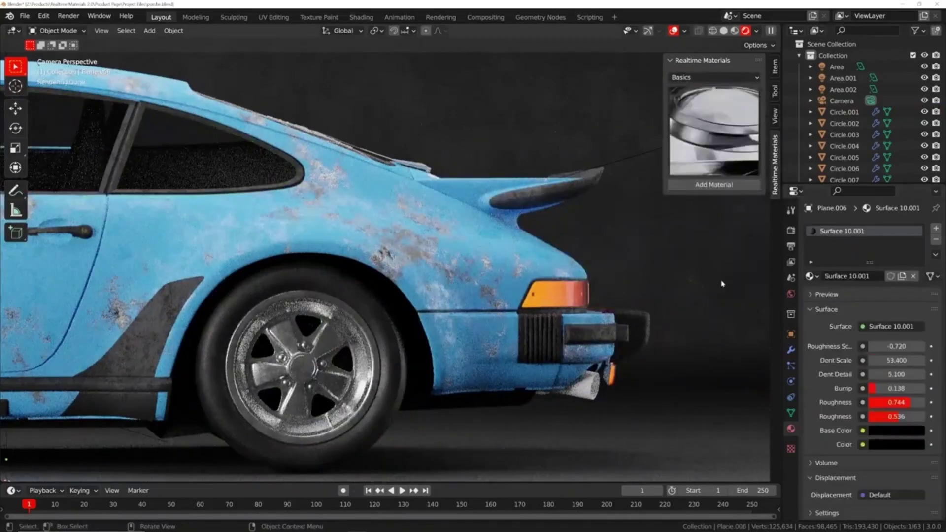